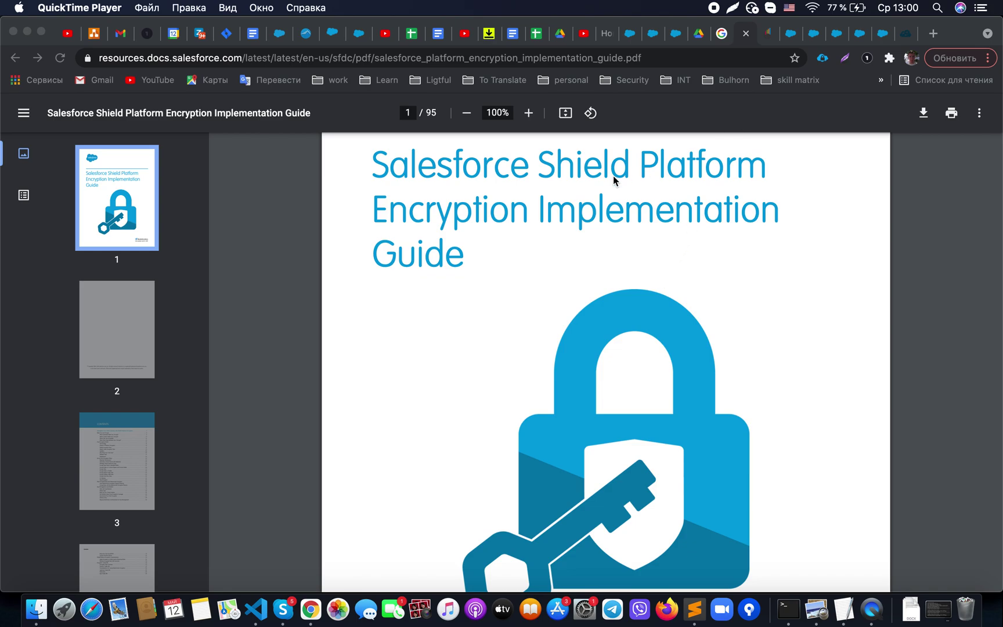
Read the Probabilistic Encryption section of the RevCult article on probabilistic versus deterministic encryption.
left_click(772, 36)
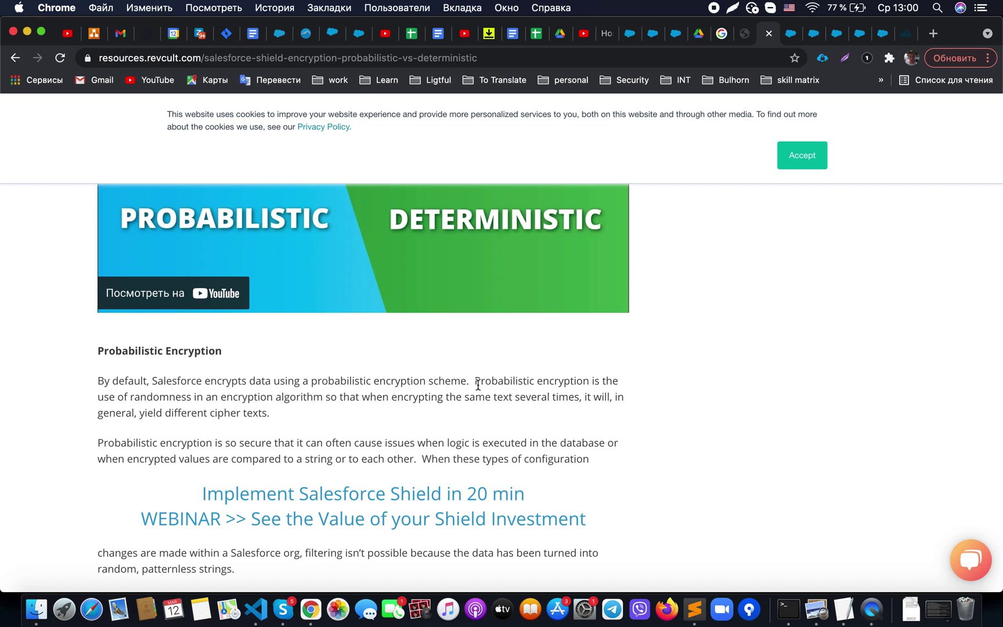
left_click_drag(475, 381, 551, 380)
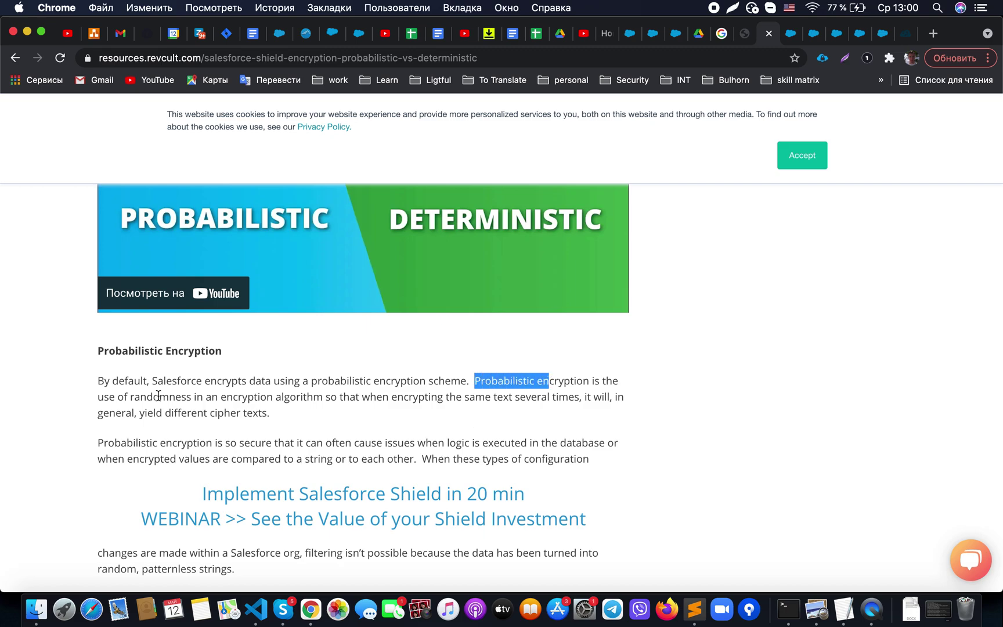
left_click_drag(133, 397, 382, 394)
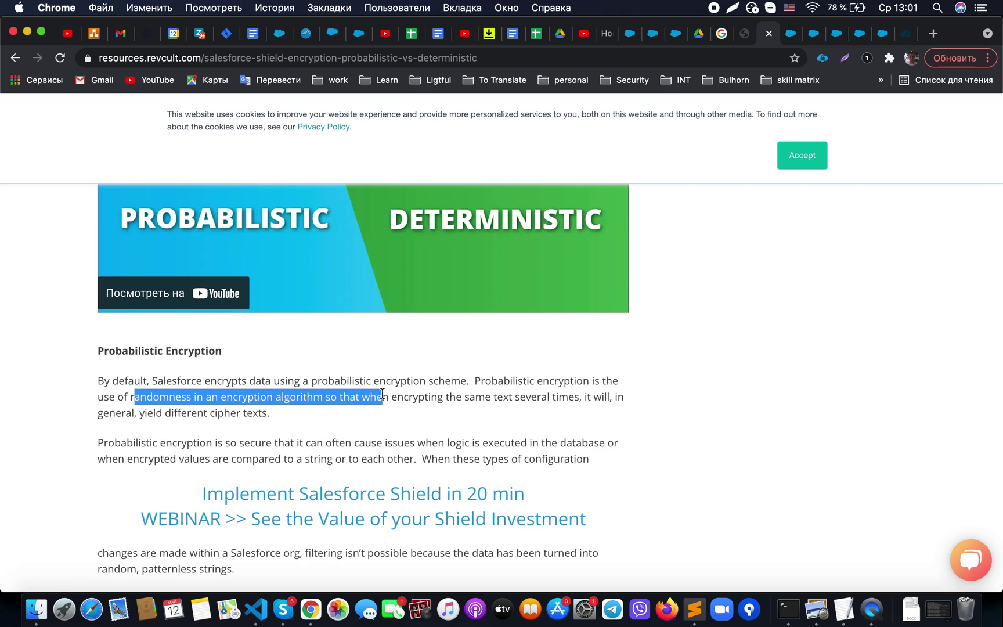
scroll(382, 394, "down", 1)
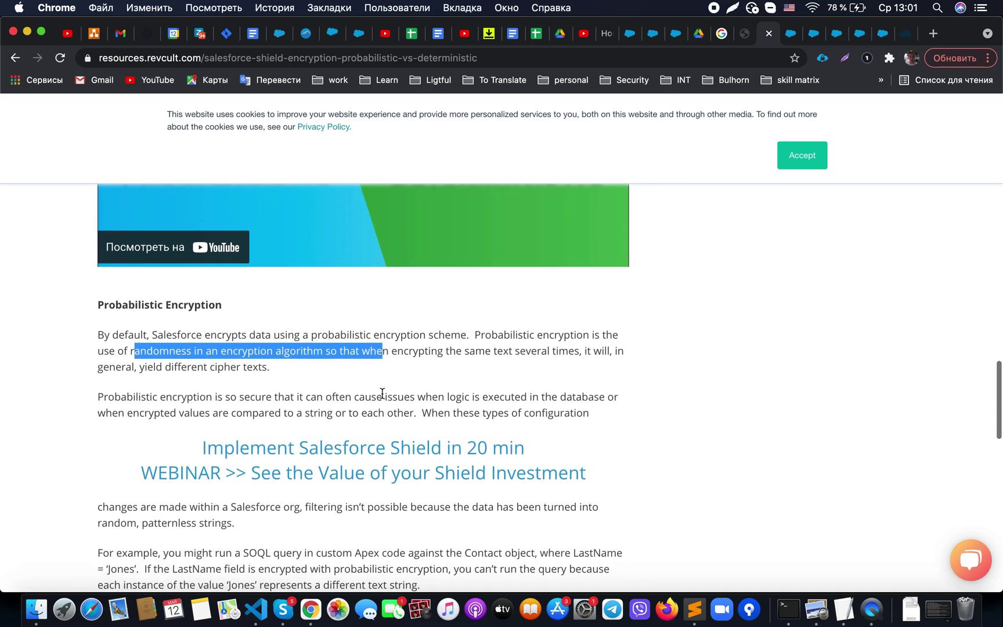
scroll(382, 393, "down", 10)
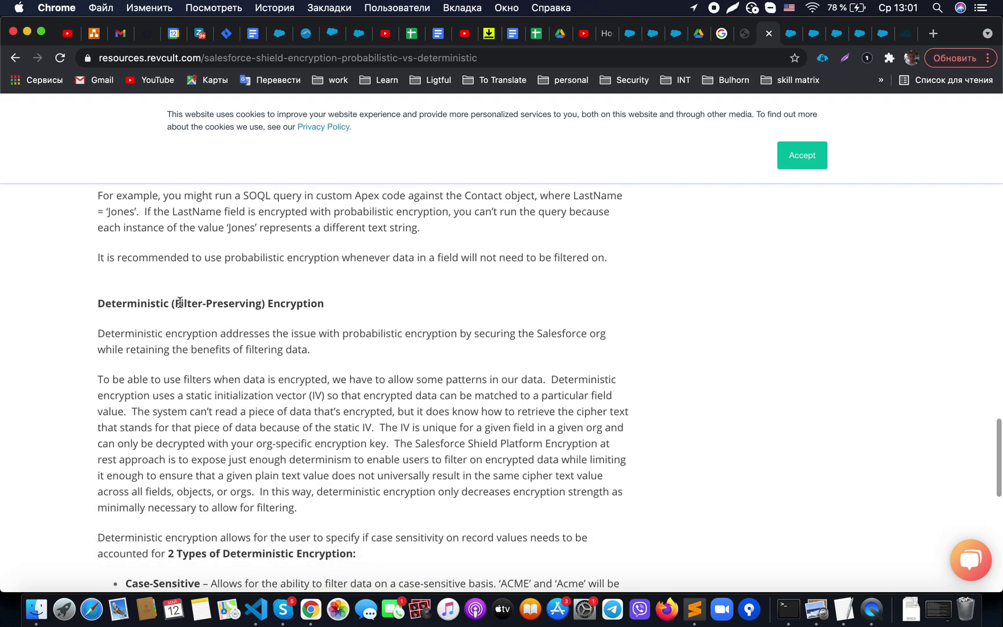
Read the Deterministic (Filter-Preserving) Encryption section, including how the static initialization vector is used.
double_click(150, 303)
left_click(293, 409)
scroll(268, 322, "down", 2)
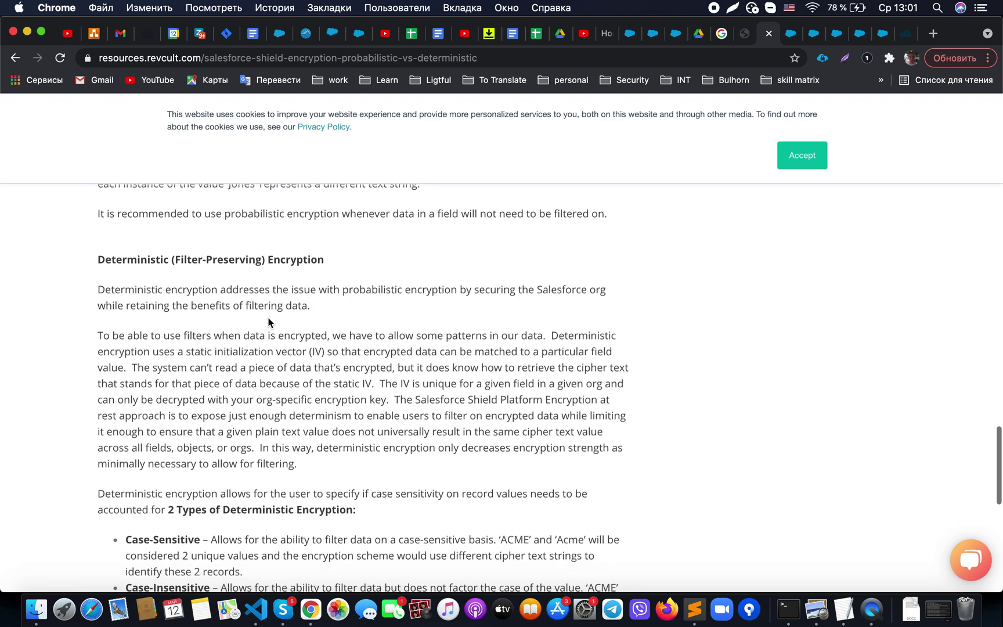
double_click(151, 253)
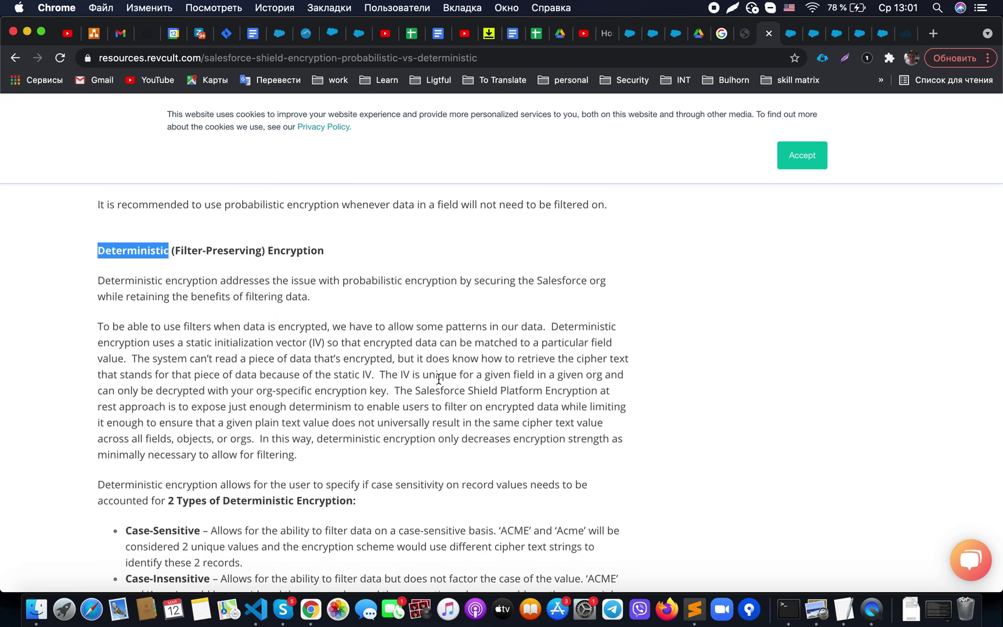
double_click(254, 343)
double_click(301, 342)
left_click(312, 416)
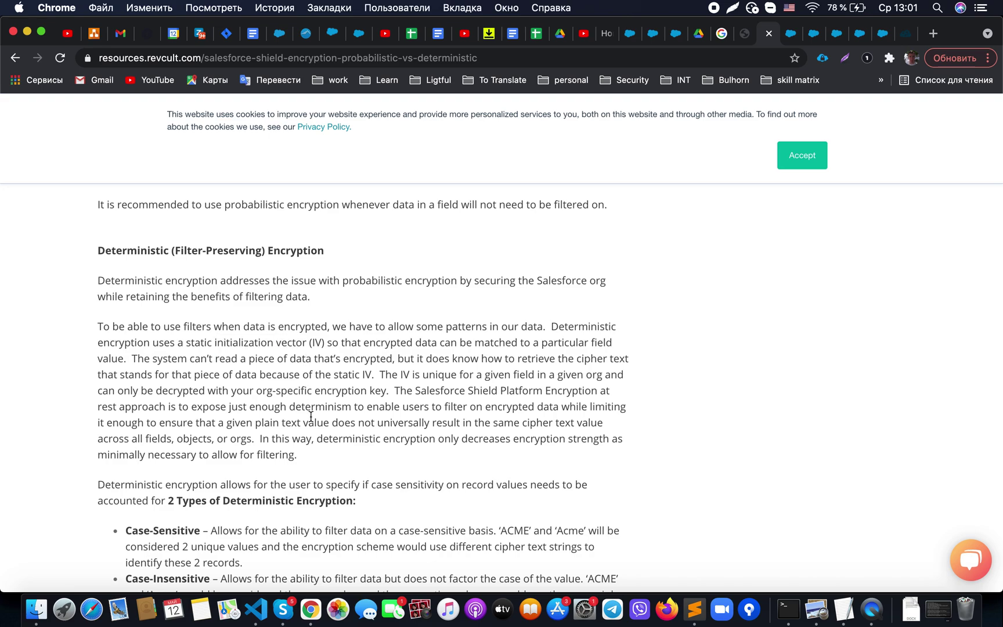
Examine the descriptions of case-sensitive and case-insensitive deterministic encryption and their ACME/Acme example.
scroll(311, 416, "down", 4)
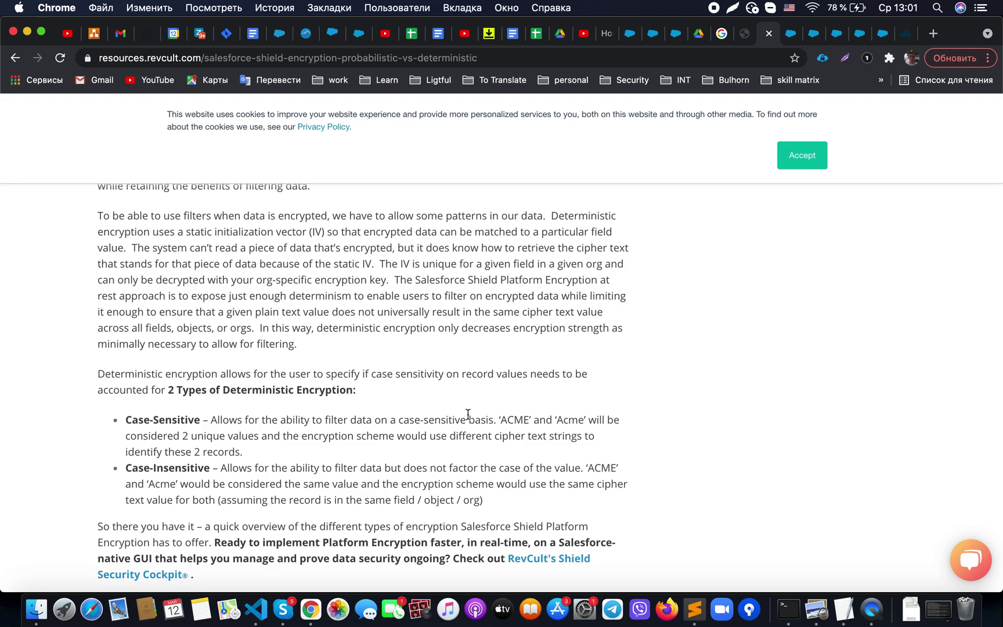
double_click(190, 417)
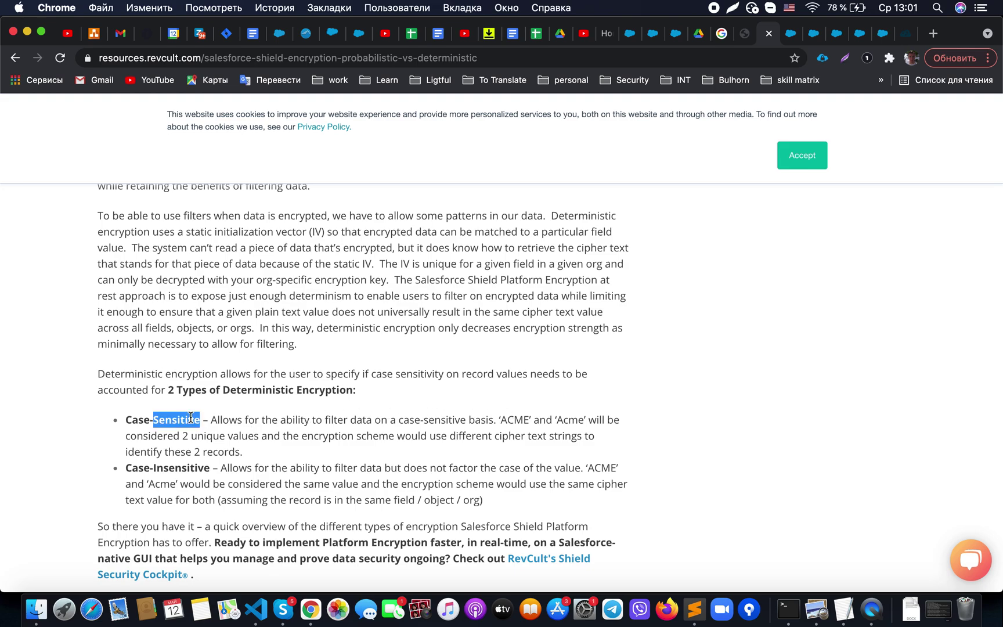
left_click(527, 424)
double_click(513, 420)
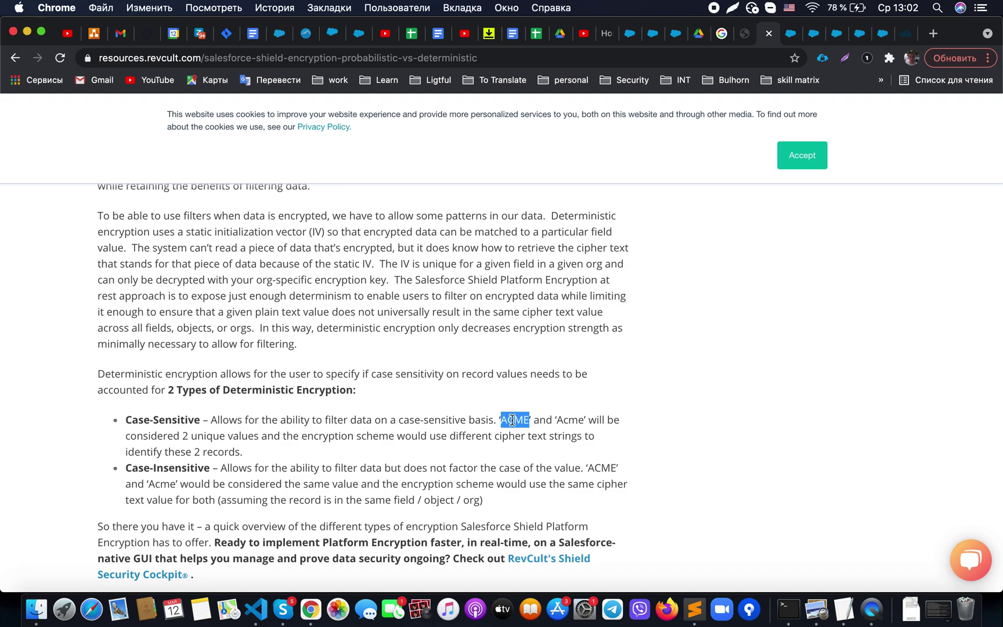
double_click(571, 416)
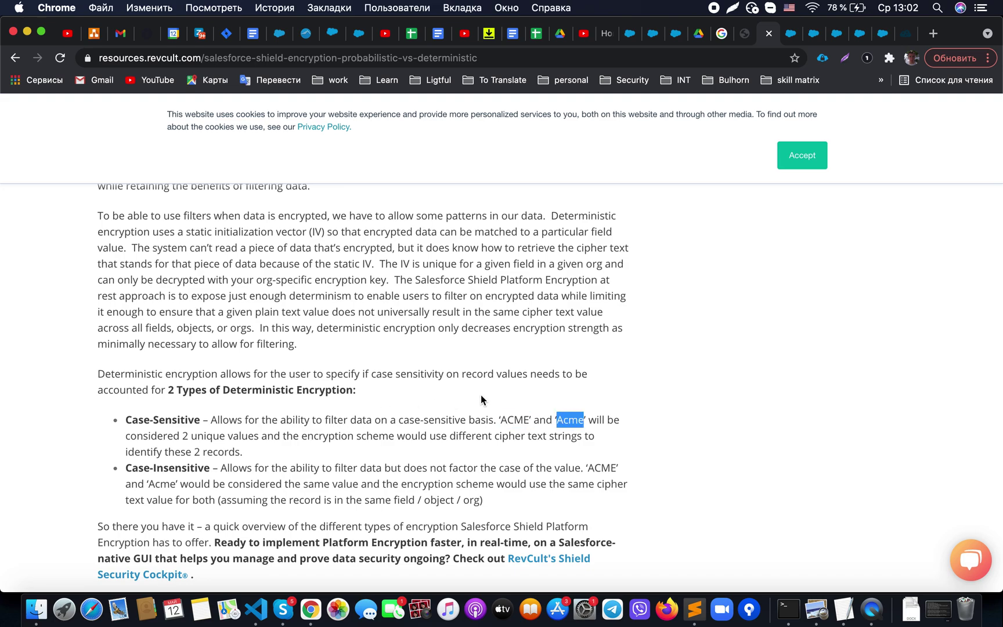
left_click(473, 425)
scroll(474, 425, "down", 3)
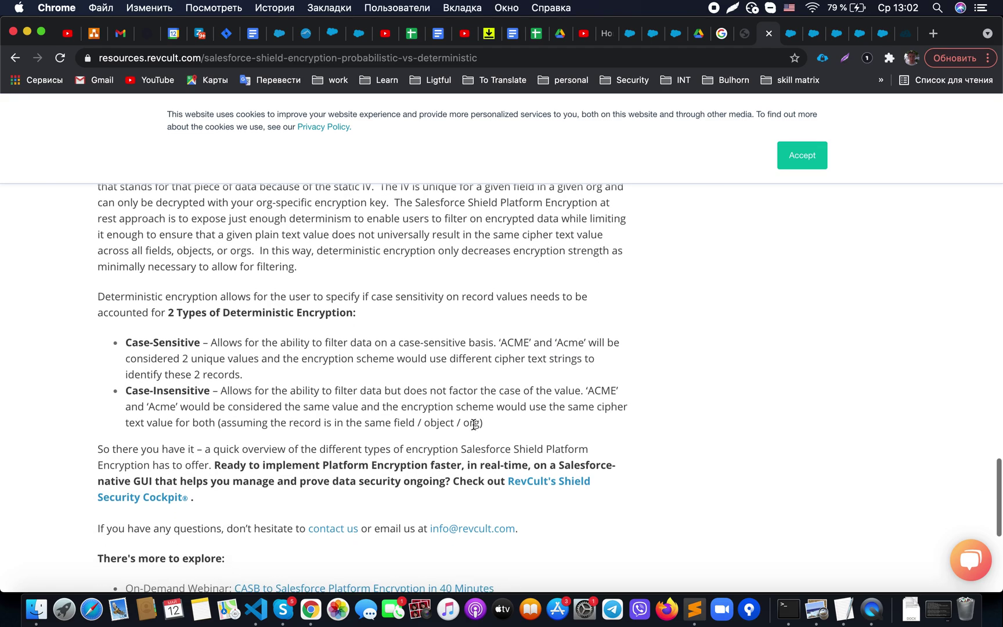
Open Encrypt Fields from the Salesforce encryption policy, view the encryption schemes offered for Account Name, and cancel the edit.
left_click(792, 37)
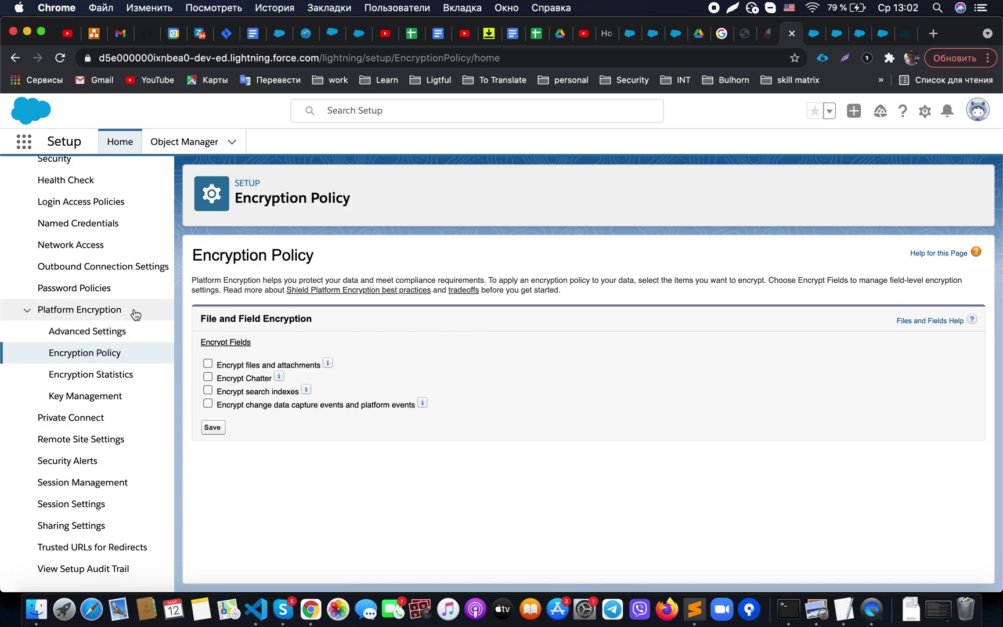
left_click(244, 345)
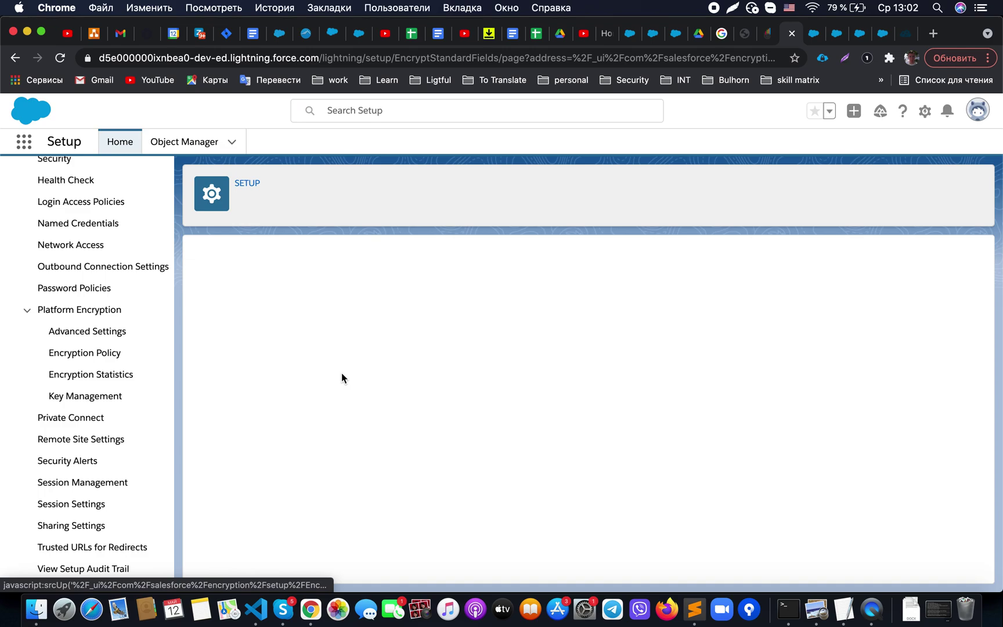
scroll(342, 376, "down", 4)
scroll(342, 376, "down", 2)
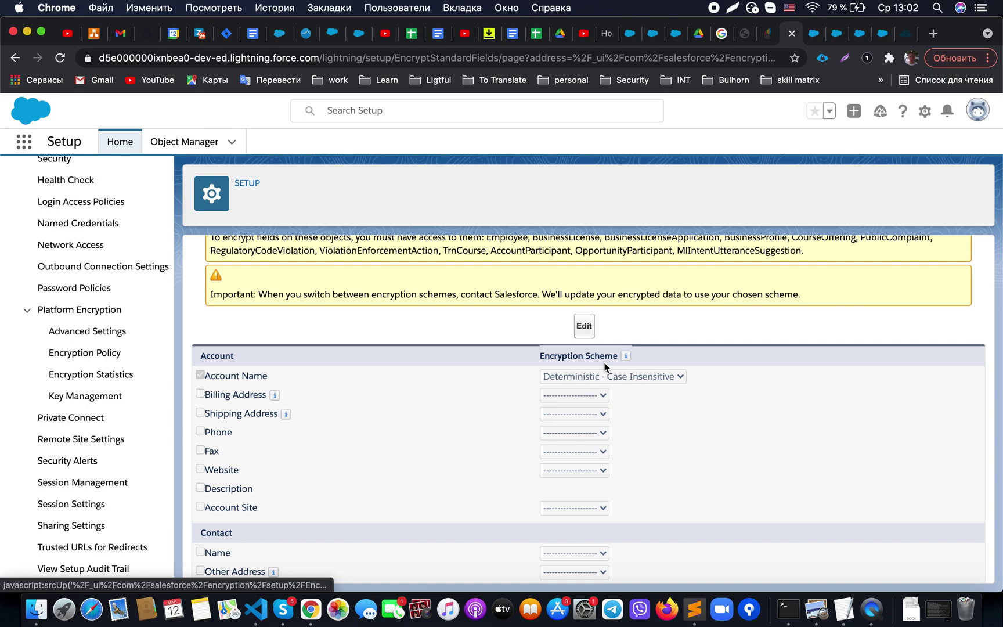
left_click(589, 336)
left_click(614, 376)
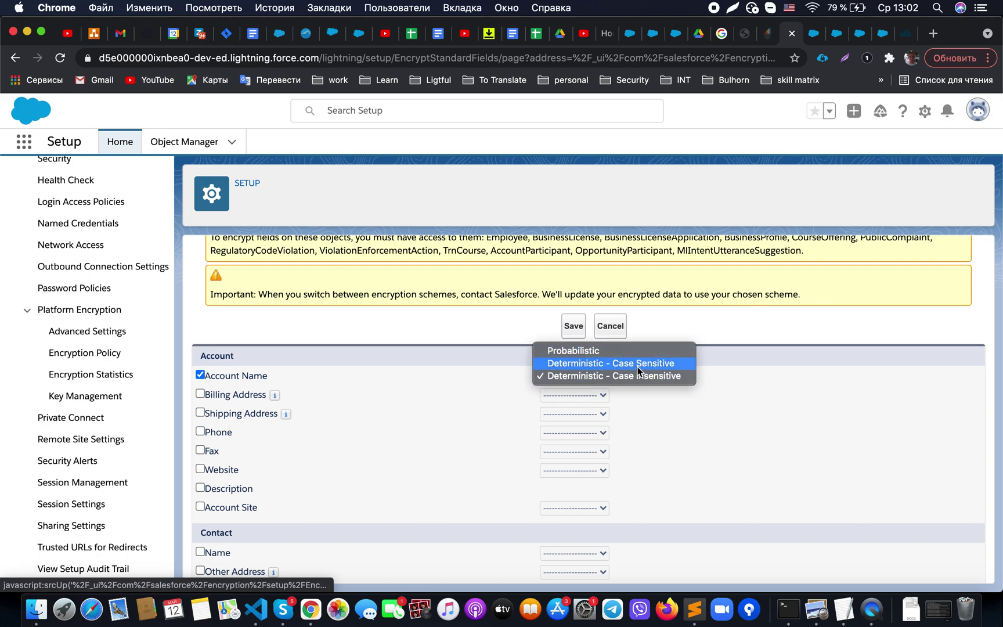
left_click(673, 401)
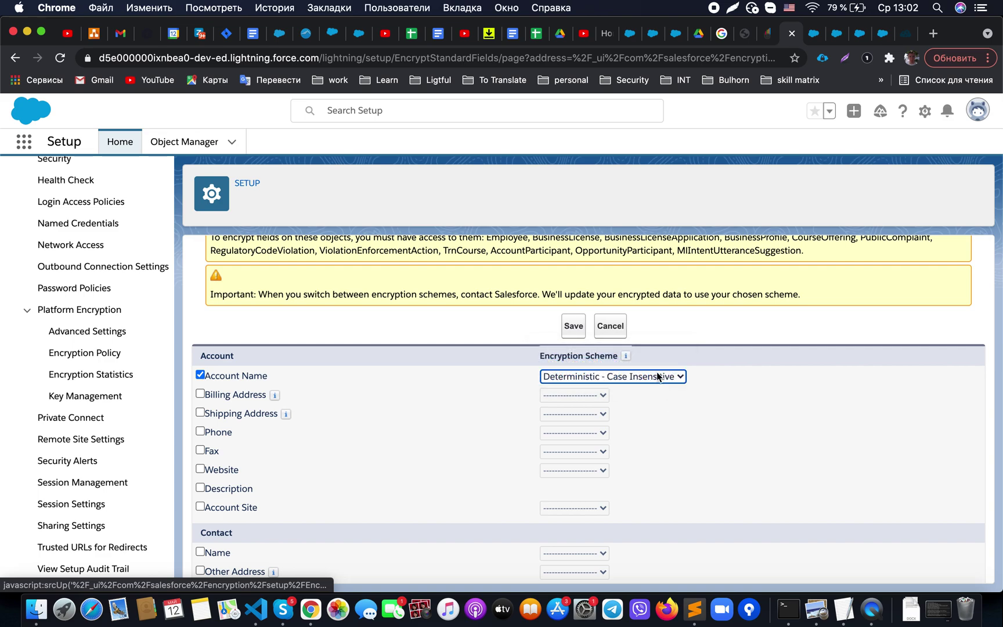
left_click(620, 332)
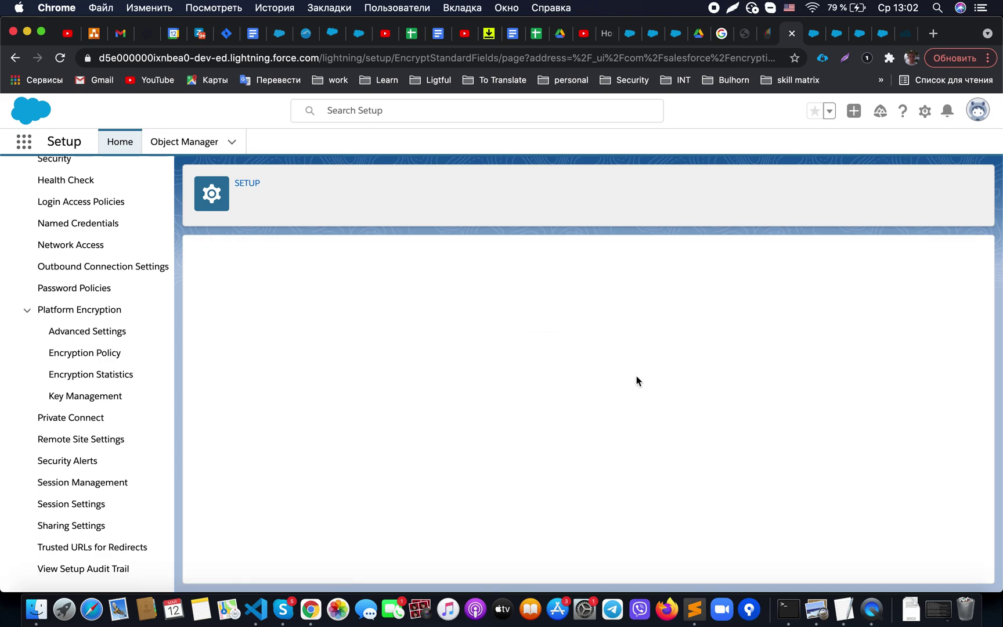
Open the Platform Encryption Key Management page and switch to Object Manager.
left_click(120, 397)
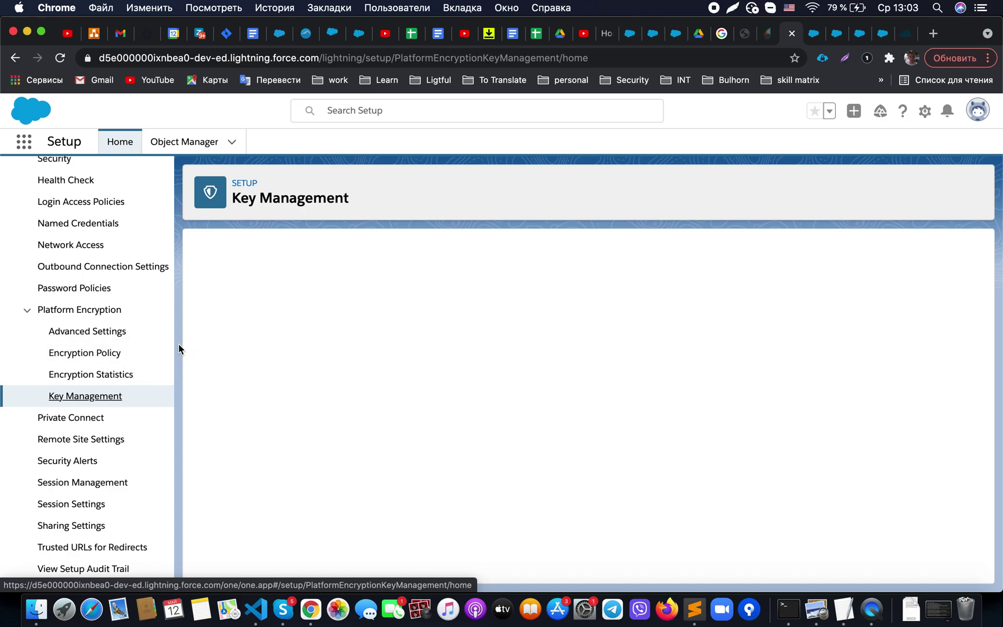
left_click(24, 141)
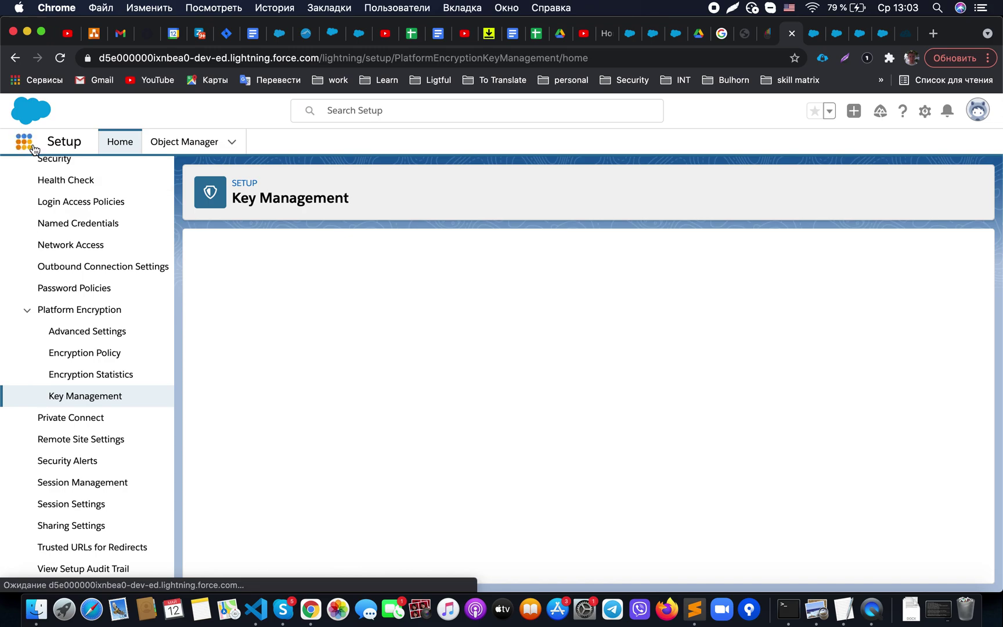
left_click(195, 146)
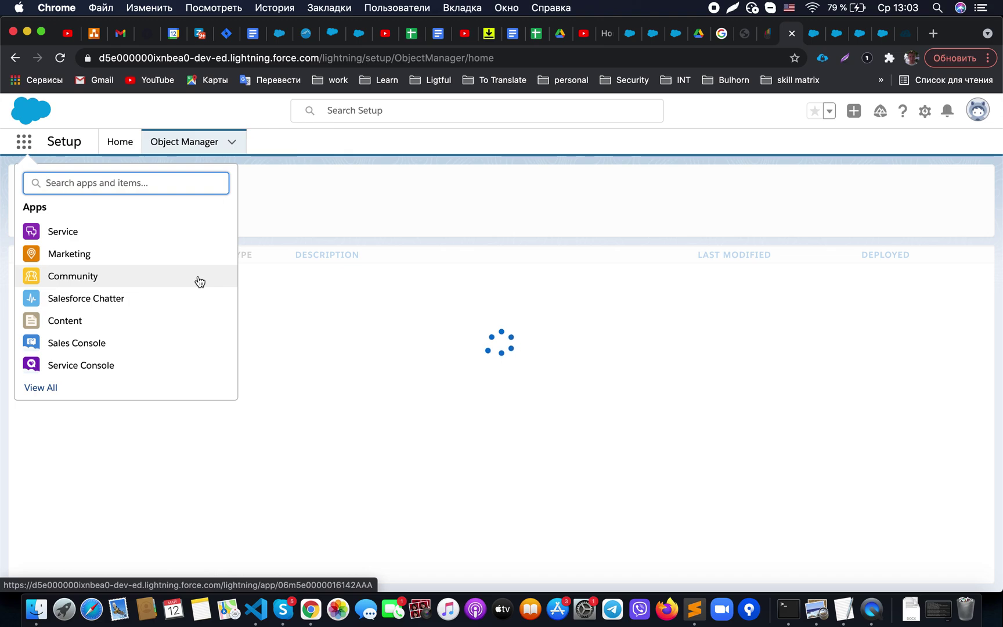
left_click(407, 279)
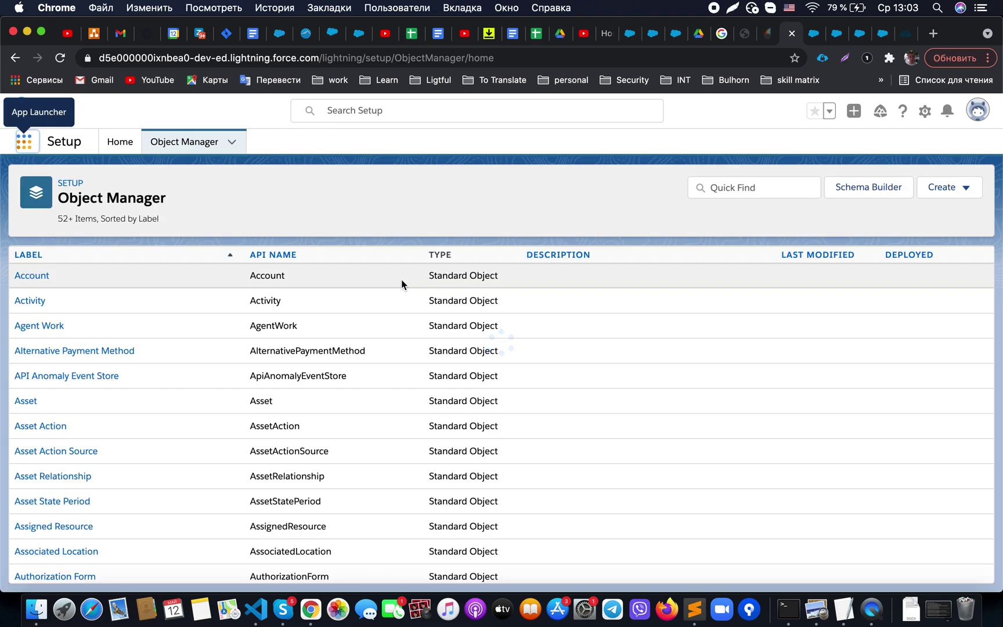
Search the objects for "custom" and open the Fields & Relationships of Custom Object.
left_click(748, 195)
type("c")
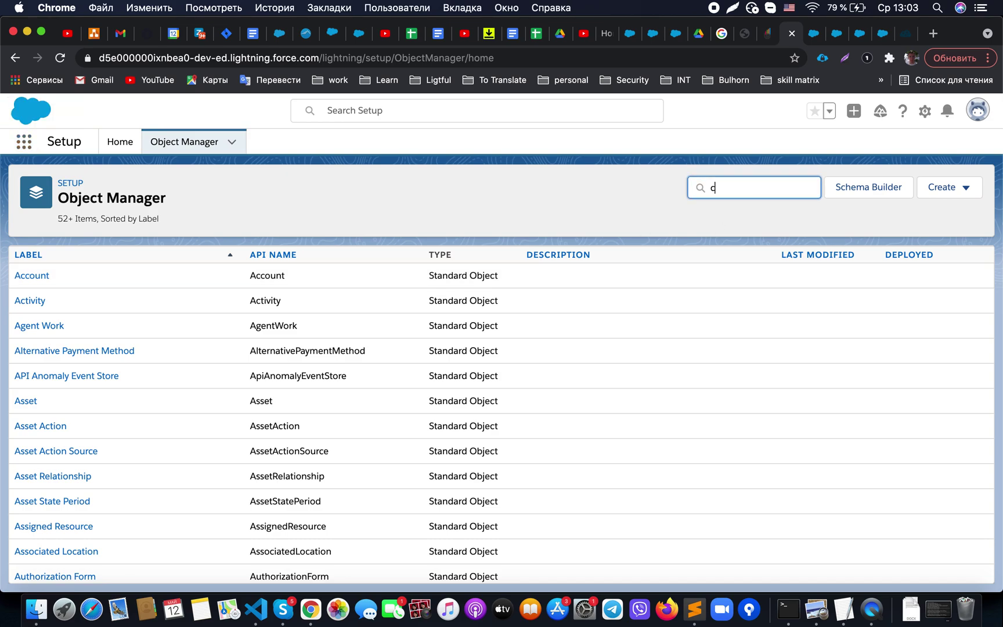
type("ustom")
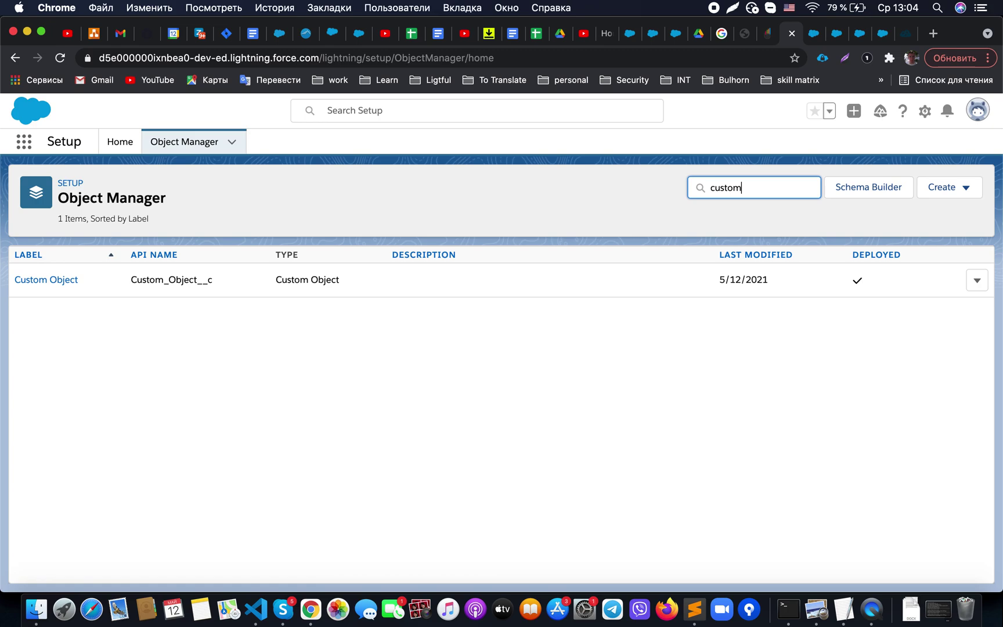
left_click(53, 281)
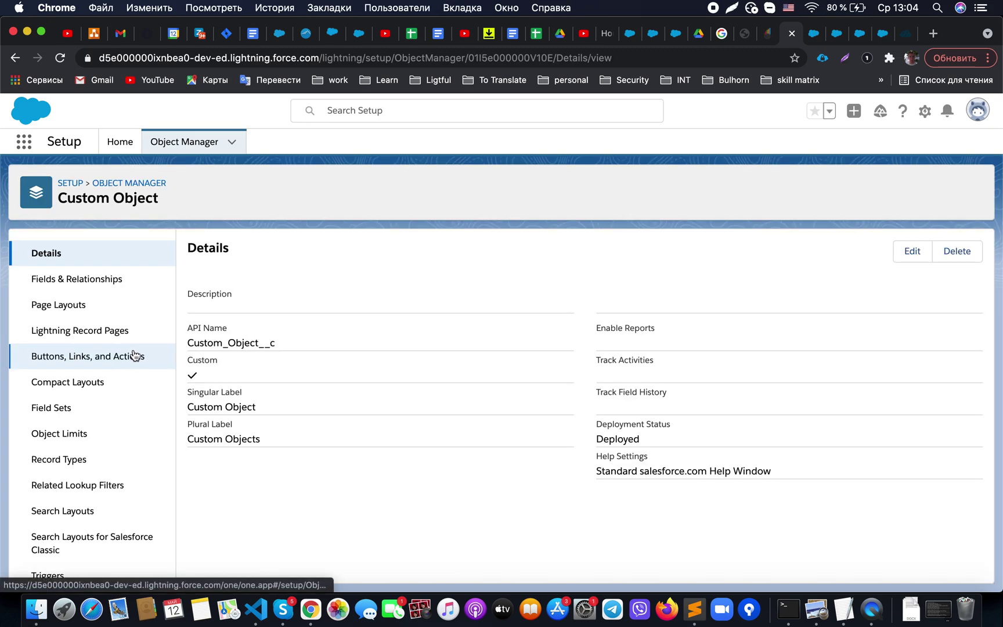
left_click(108, 282)
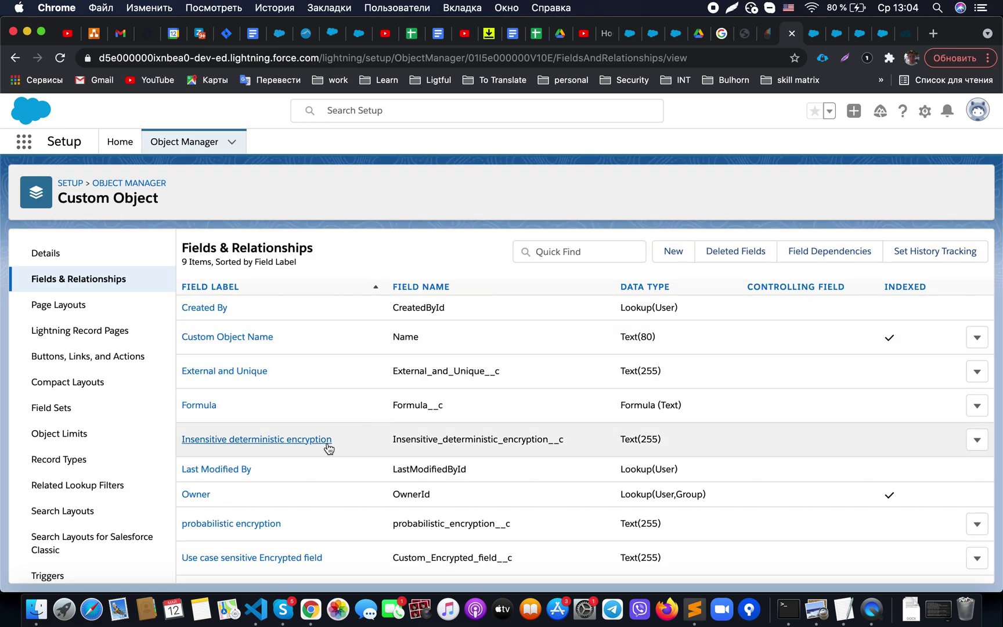
Review the encryption and uniqueness options in the Insensitive deterministic encryption field's edit form, and cancel without saving.
left_click(325, 444)
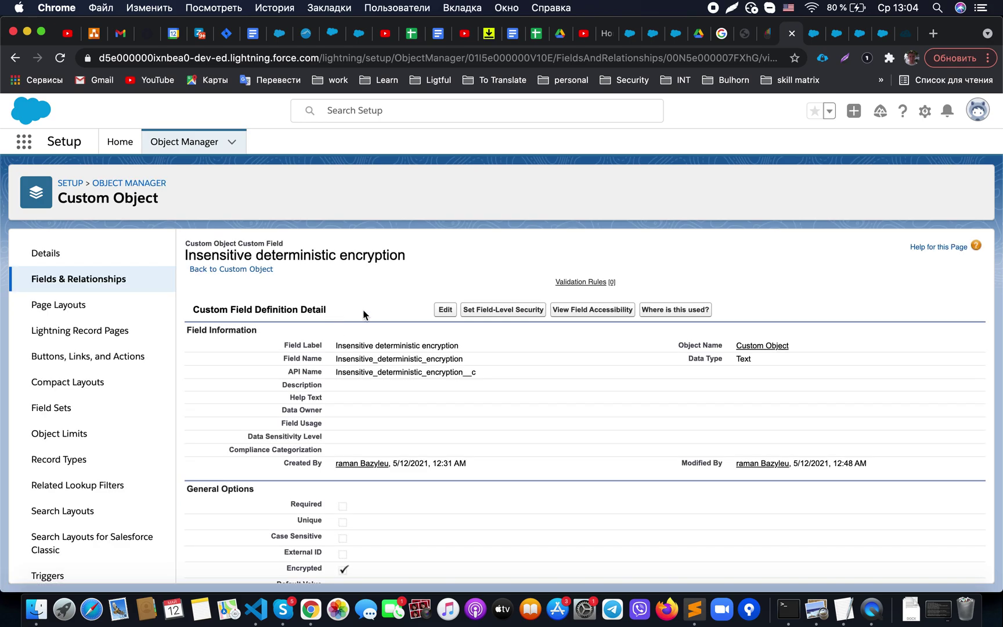
left_click(443, 306)
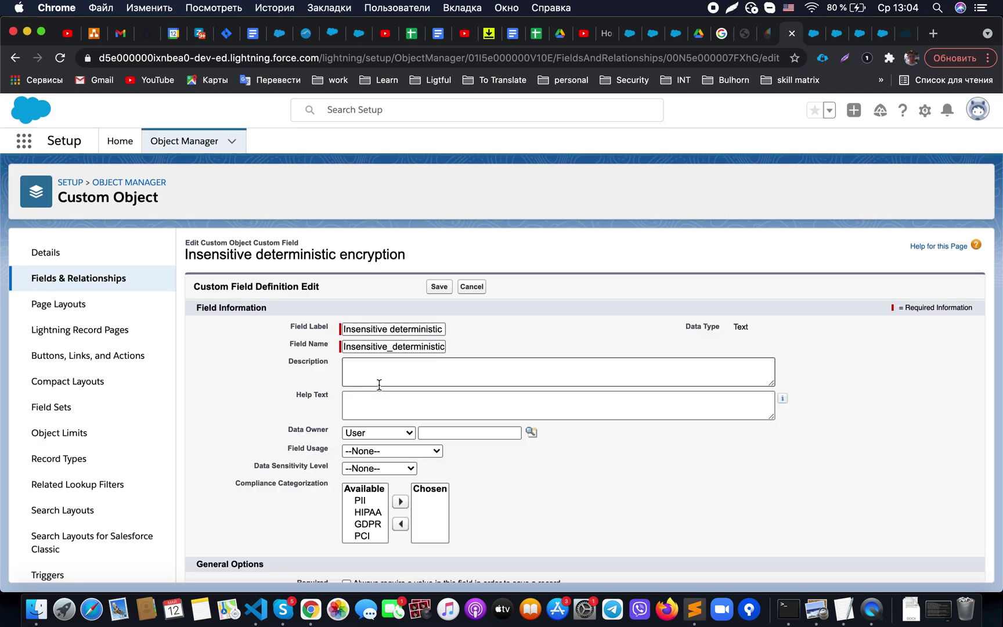
scroll(278, 440, "down", 5)
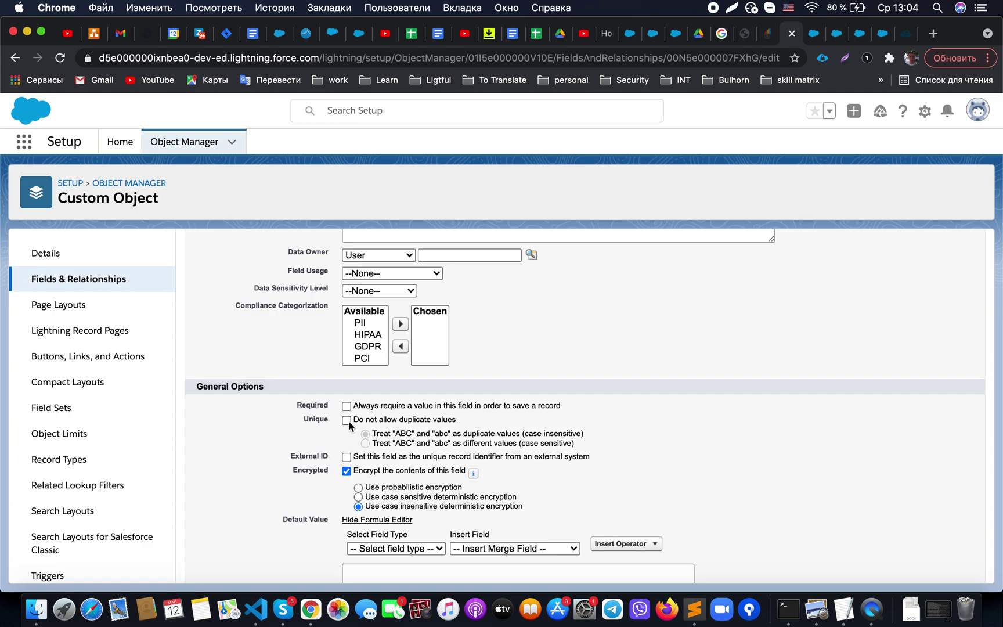
scroll(394, 435, "up", 5)
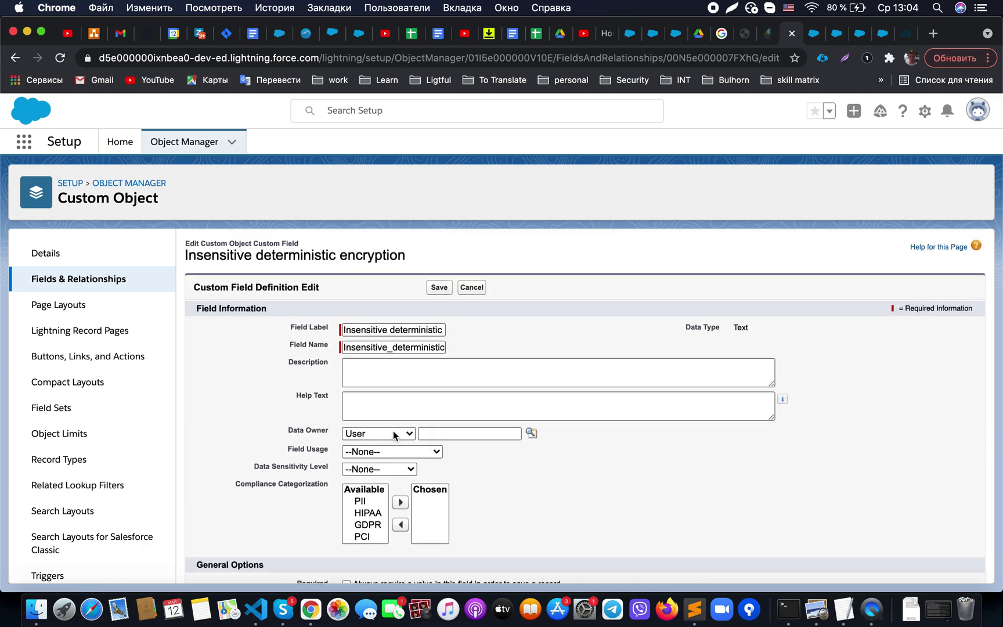
left_click(473, 287)
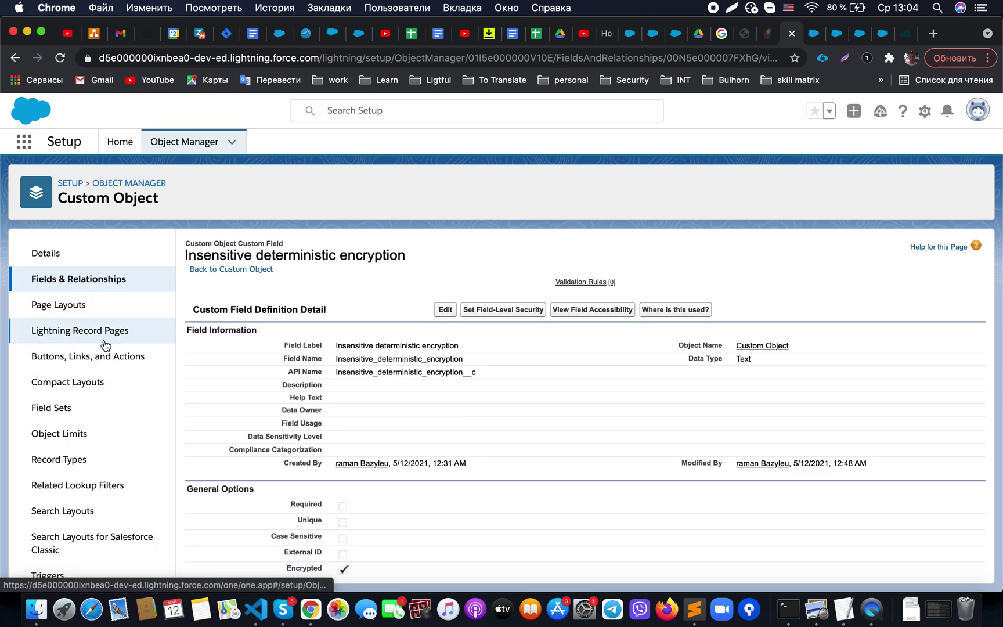
Review the encryption and uniqueness options in the External and Unique field's edit form, and return to the field list without saving.
left_click(98, 282)
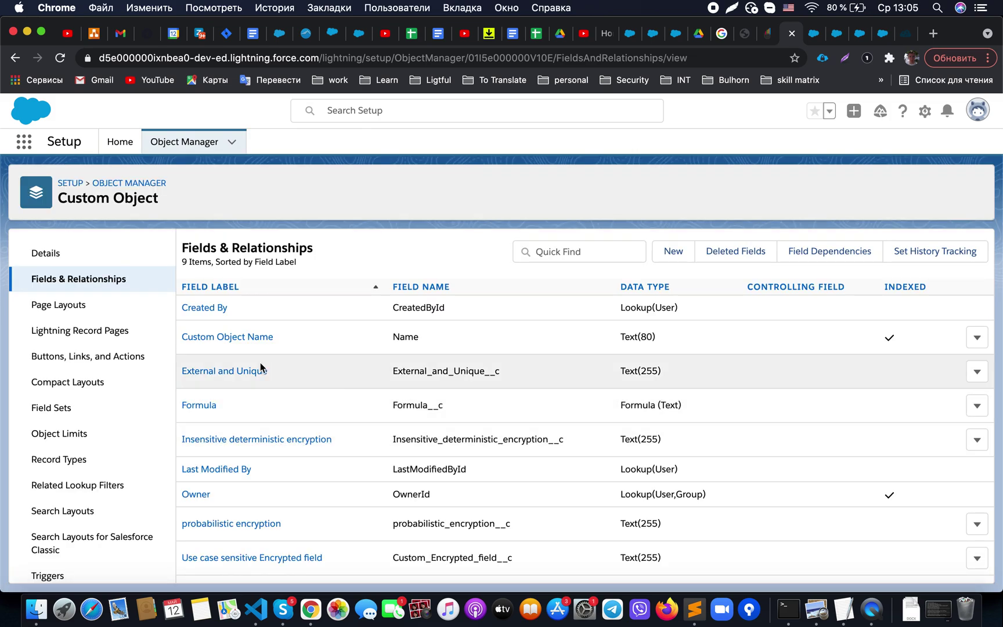
left_click(258, 372)
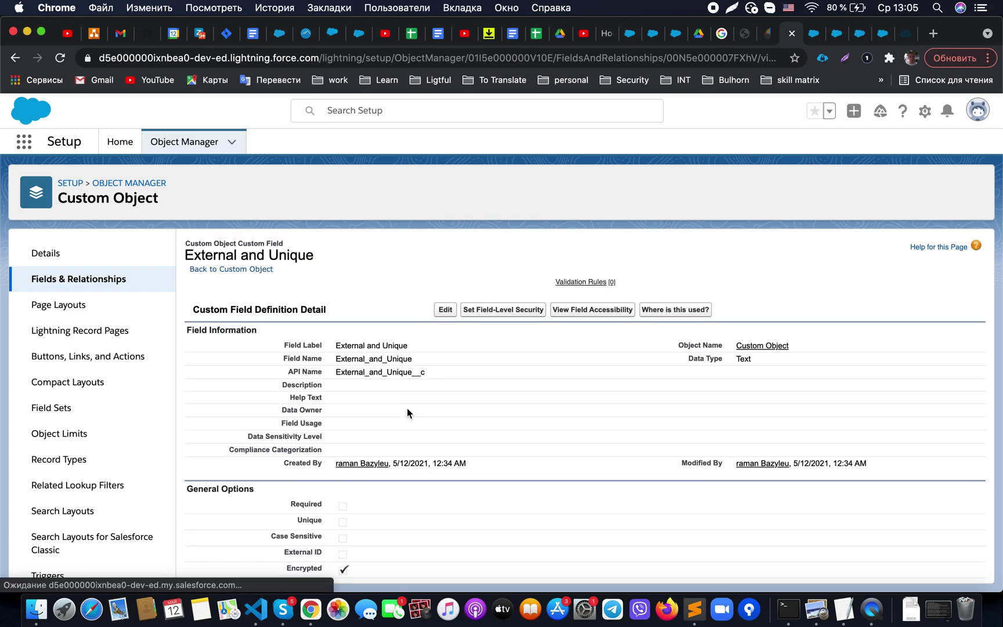
left_click(445, 312)
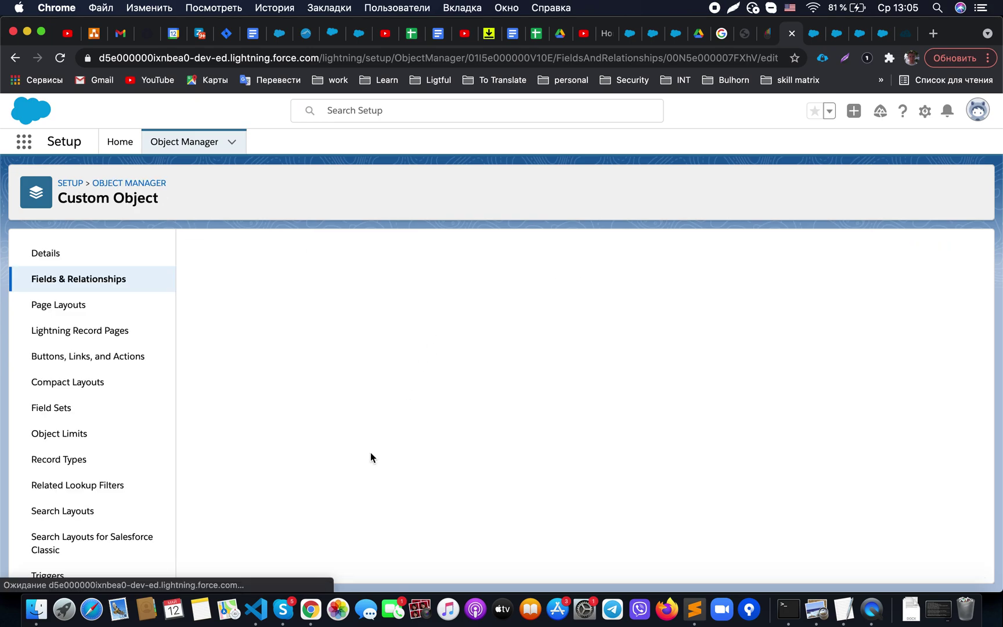
scroll(371, 452, "down", 5)
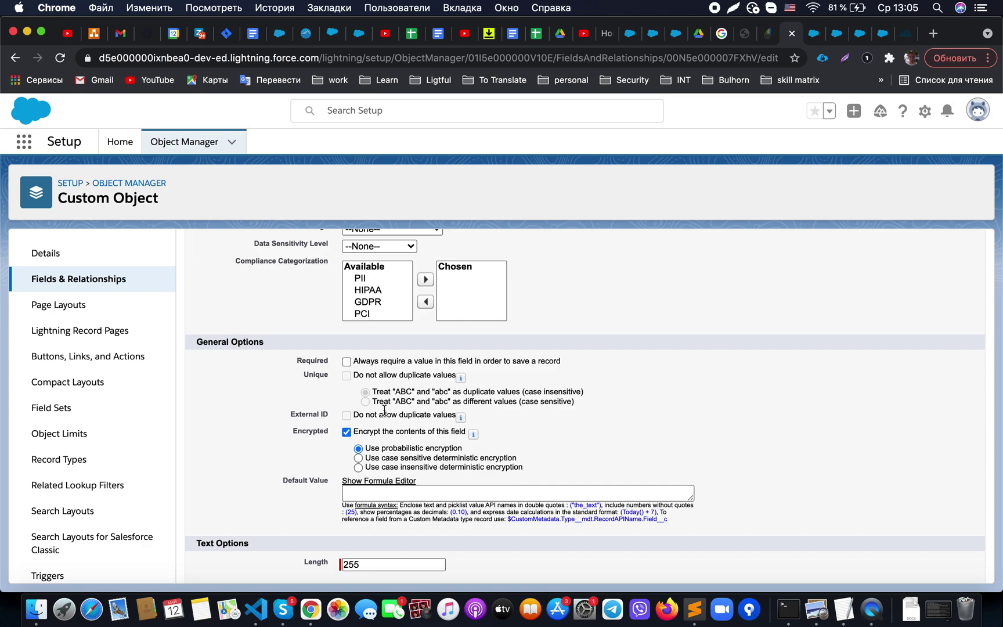
left_click(125, 280)
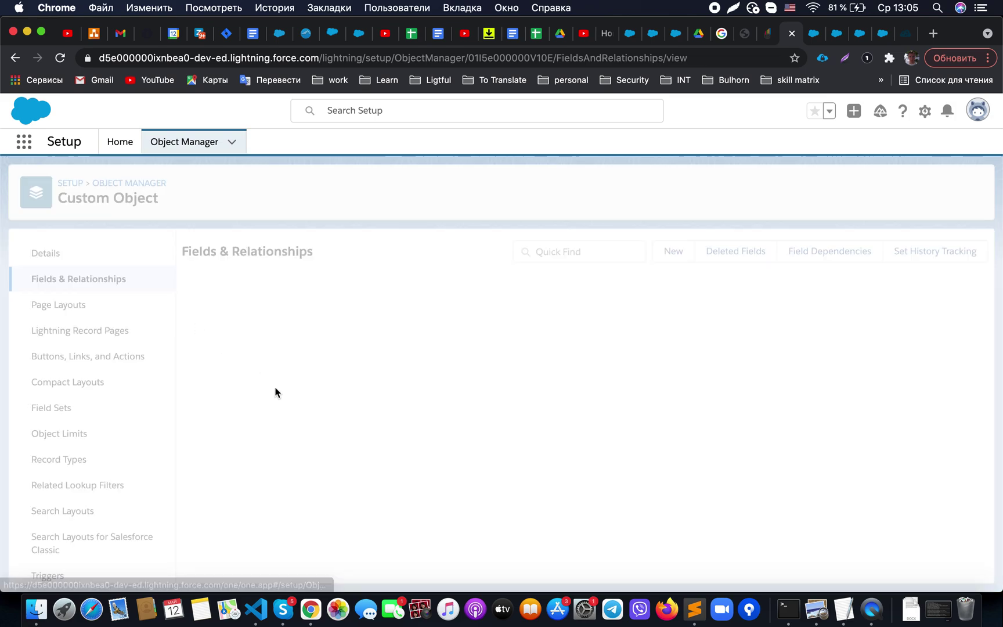
Look through the Formula field's edit form for encryption options, and return to Custom Object's field list without saving.
left_click(212, 405)
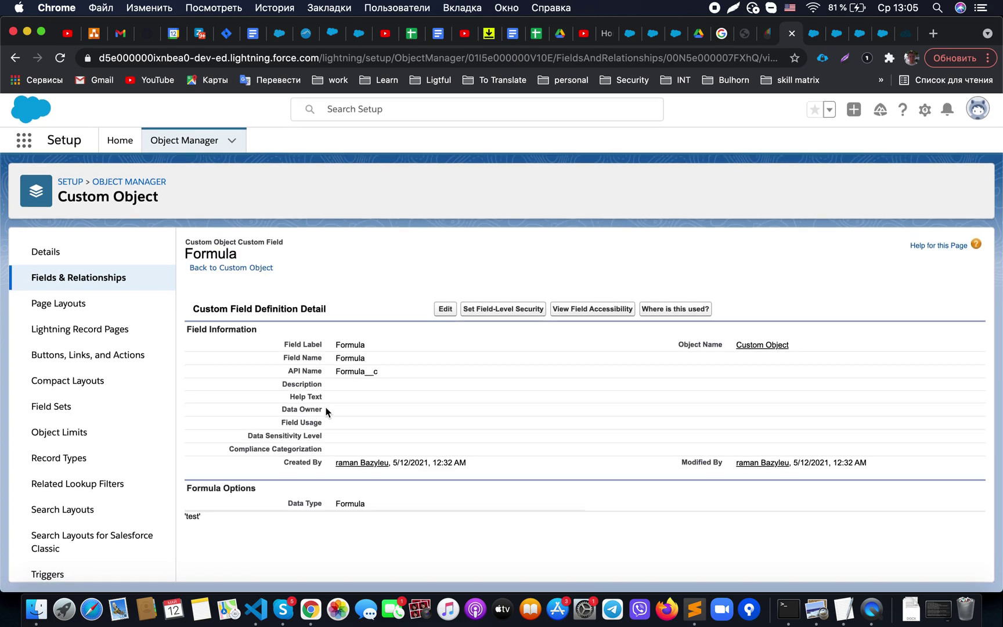
left_click(454, 313)
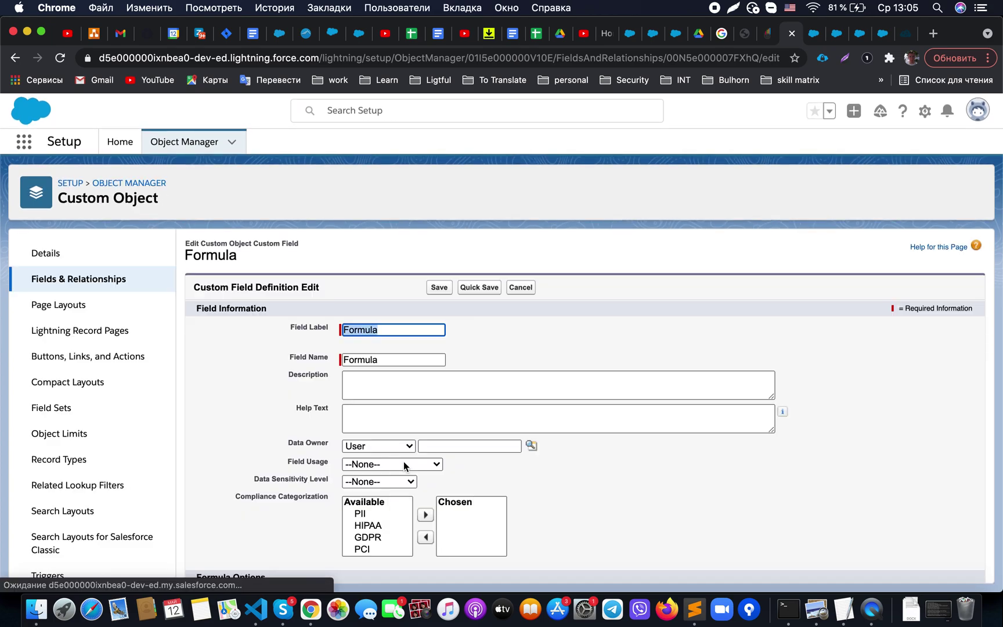
scroll(403, 462, "down", 5)
scroll(404, 456, "down", 5)
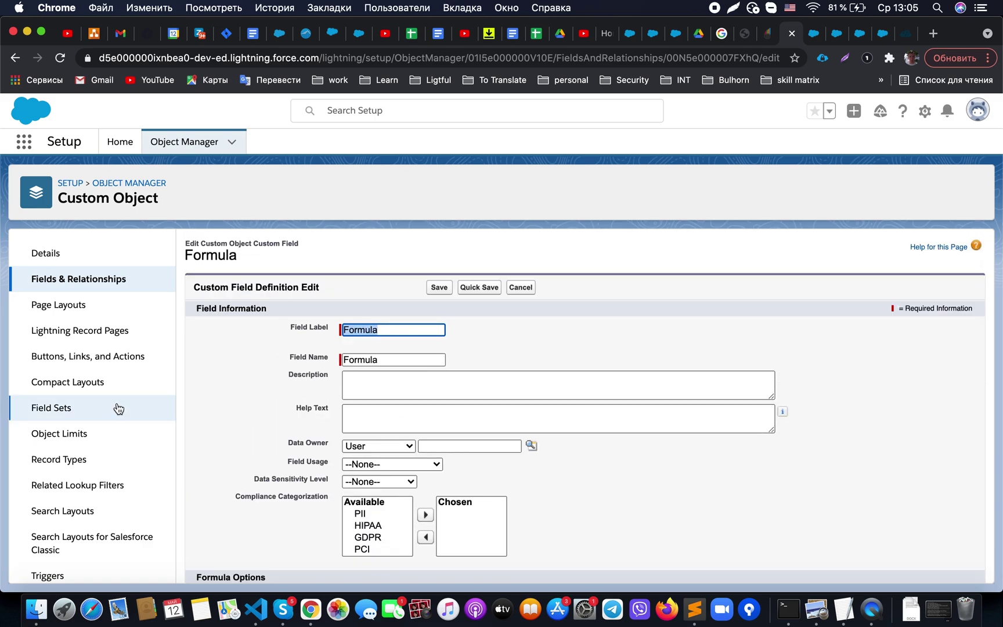
left_click(93, 279)
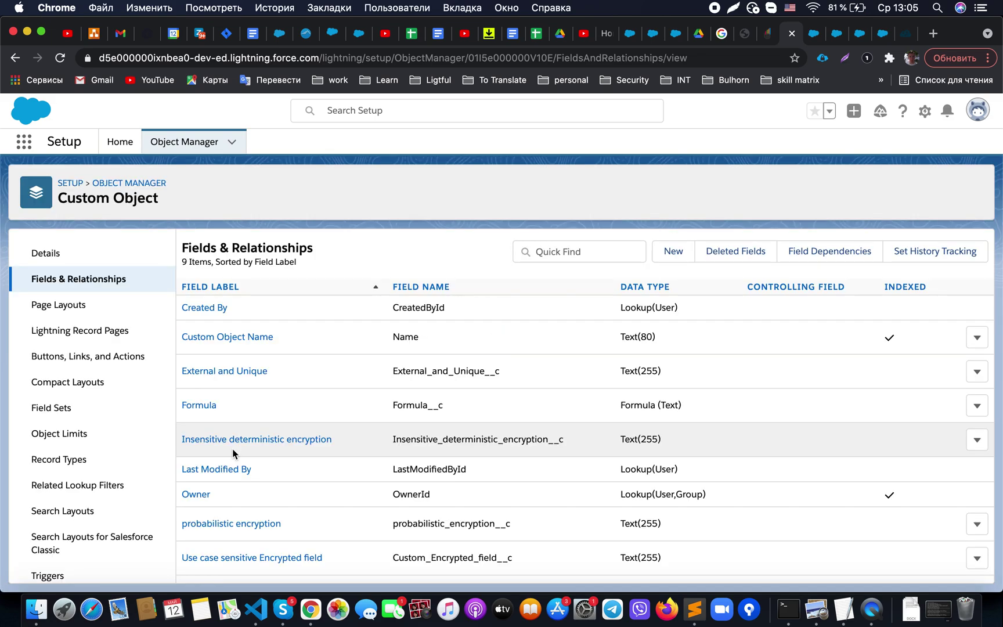
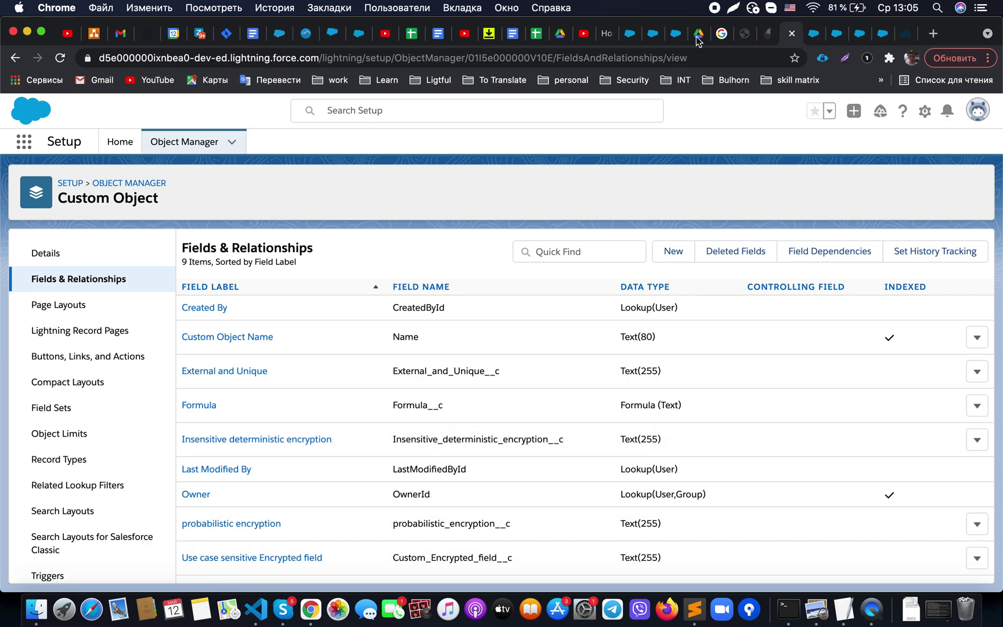
Reload the Some custom object record, check the Developer Console query on Custom_Object__c, and return to Custom Object's field list.
left_click(810, 35)
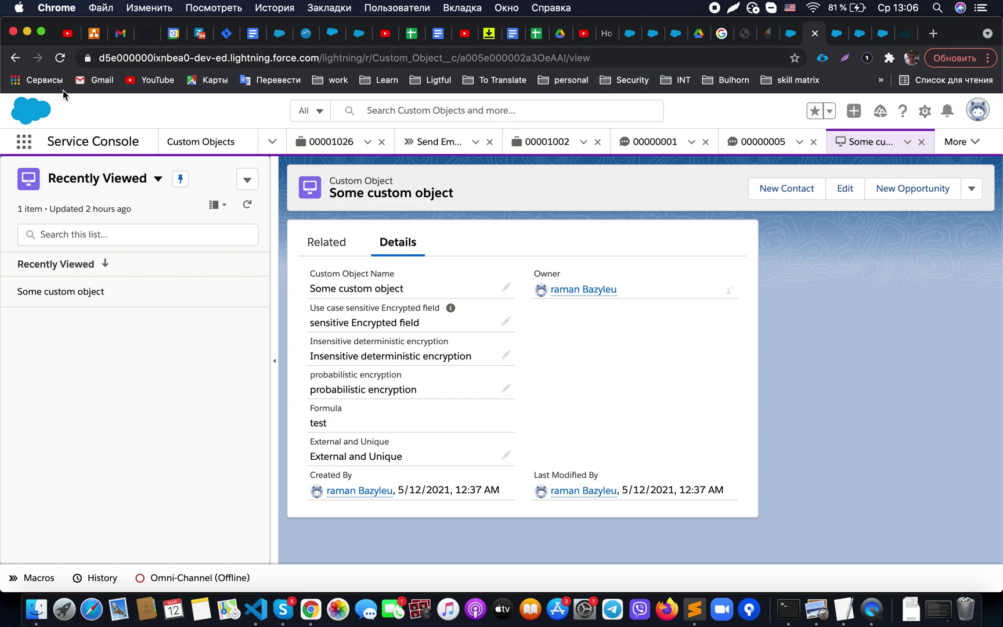
left_click(60, 58)
left_click(831, 39)
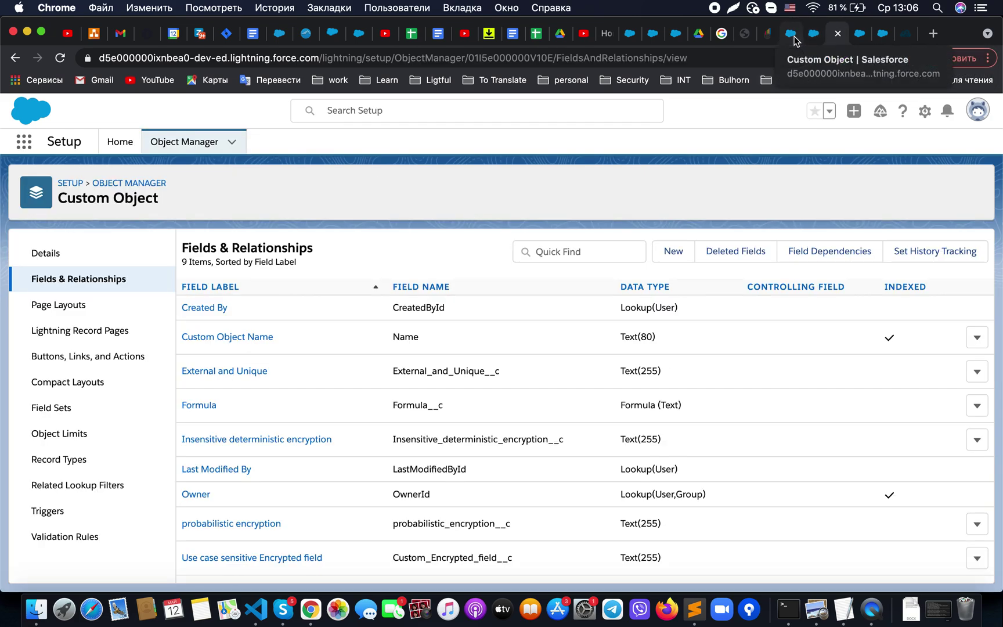
left_click(863, 45)
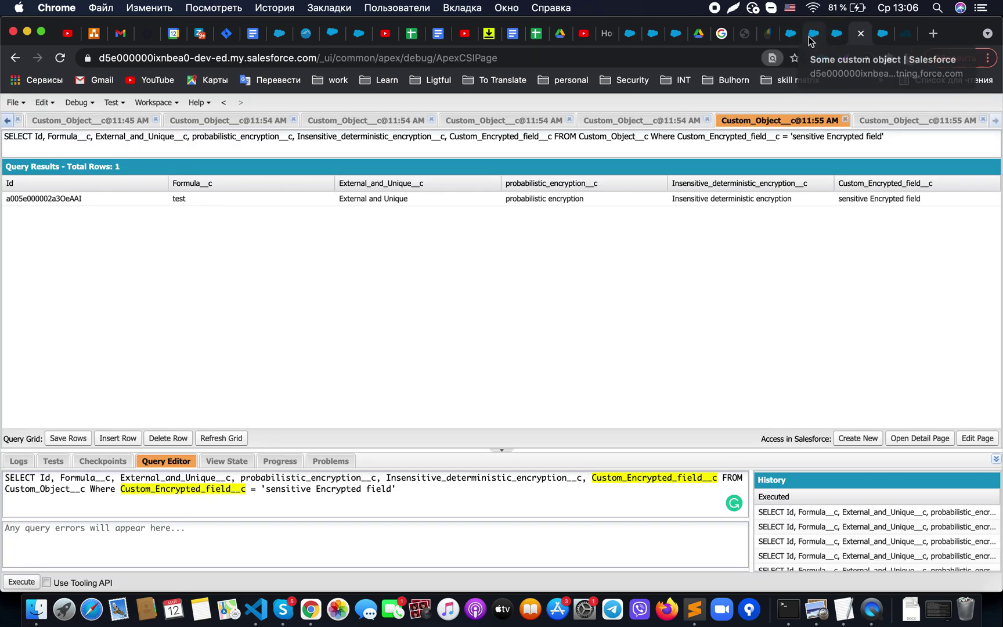
left_click(792, 40)
left_click(792, 40)
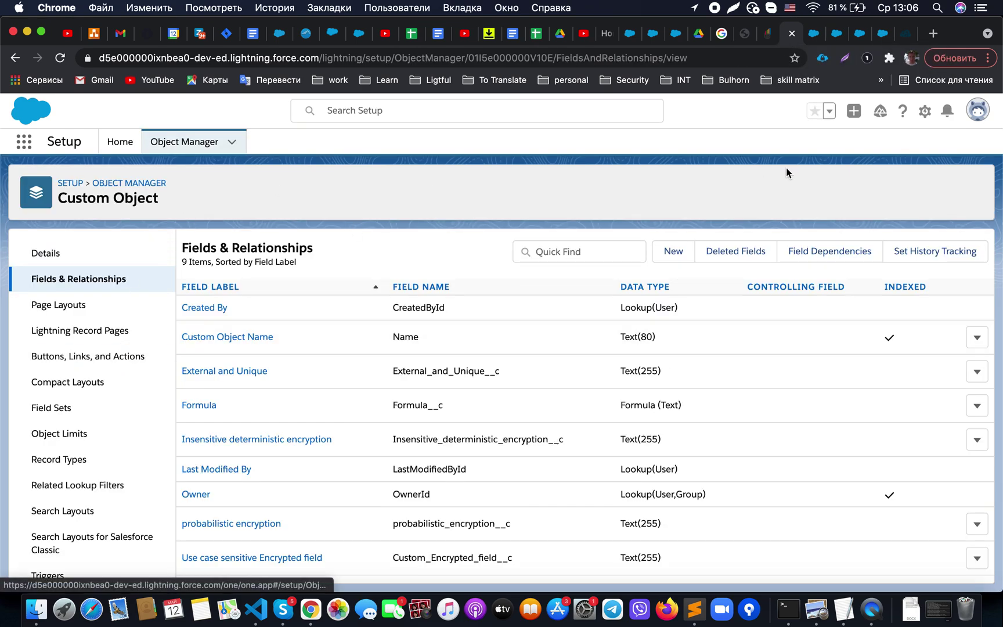
Open Setup in a separate browser tab, search it for "platform", and open the Encryption Statistics page.
left_click(925, 111)
left_click(864, 149)
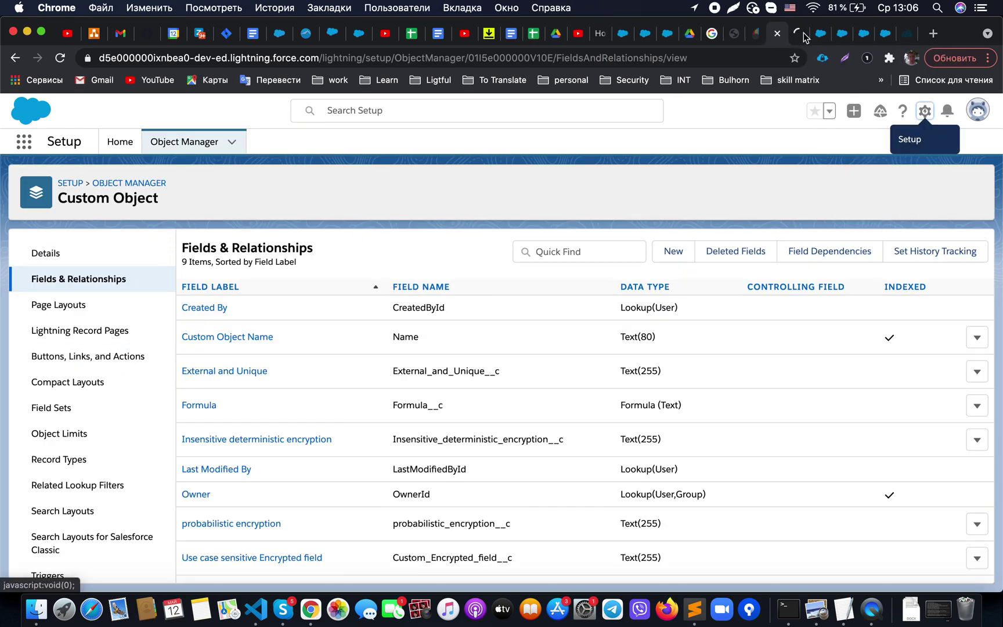
left_click(794, 38)
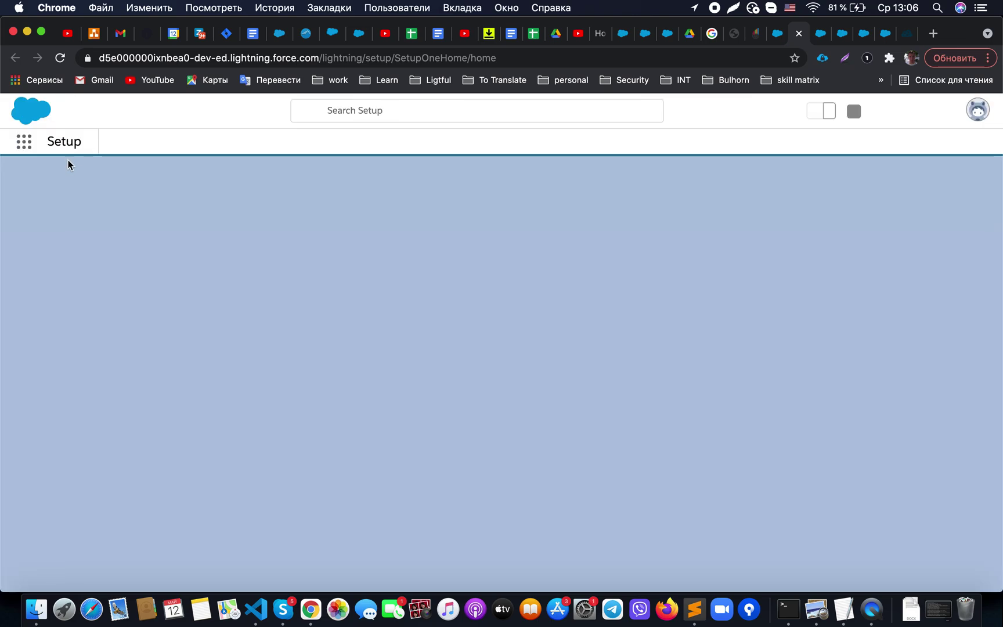
left_click(62, 169)
type("plat")
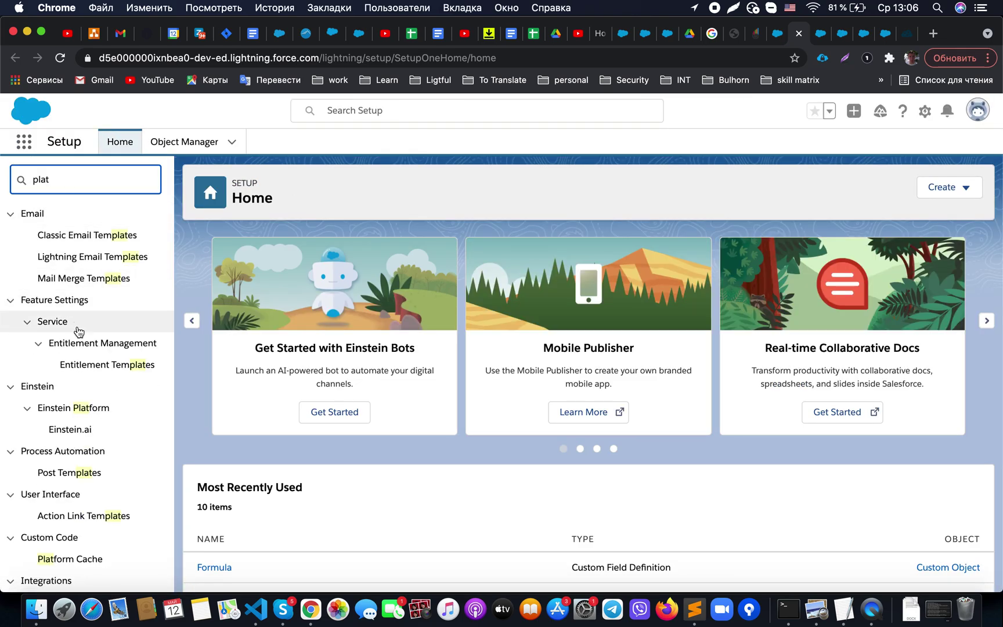
type("form")
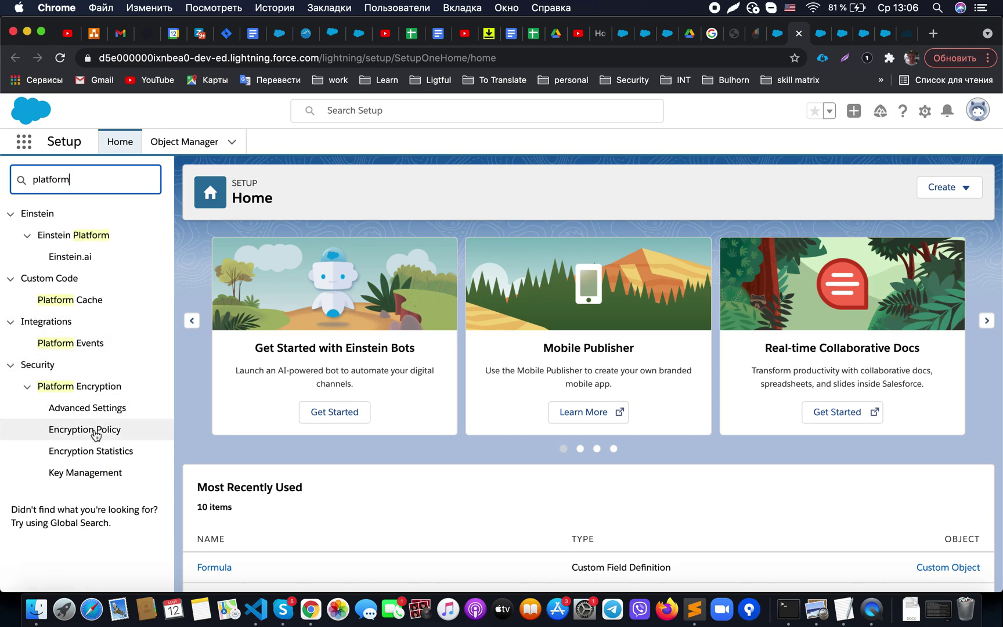
left_click(62, 453)
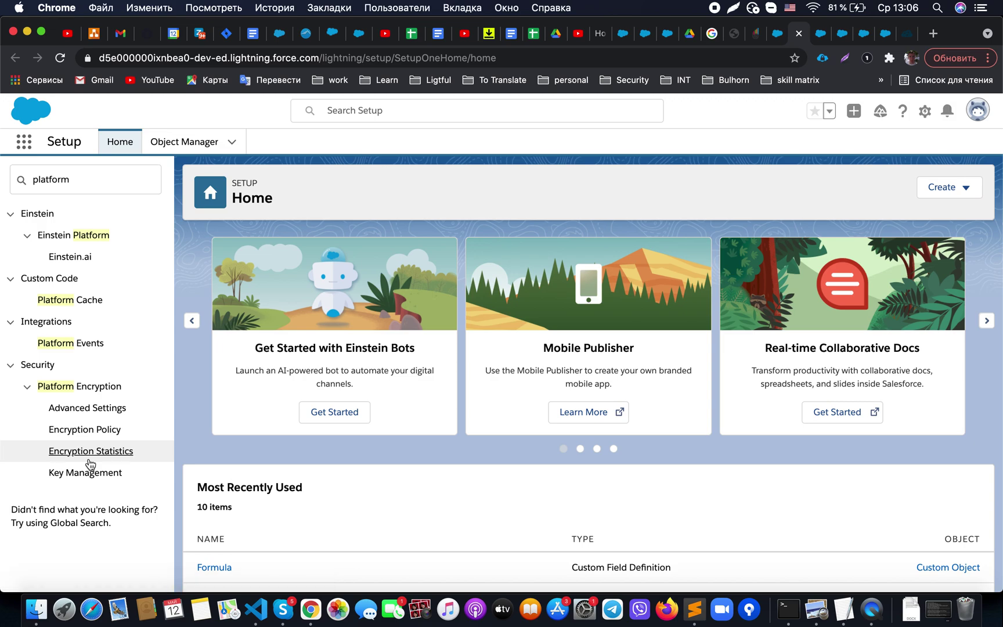
left_click(117, 451)
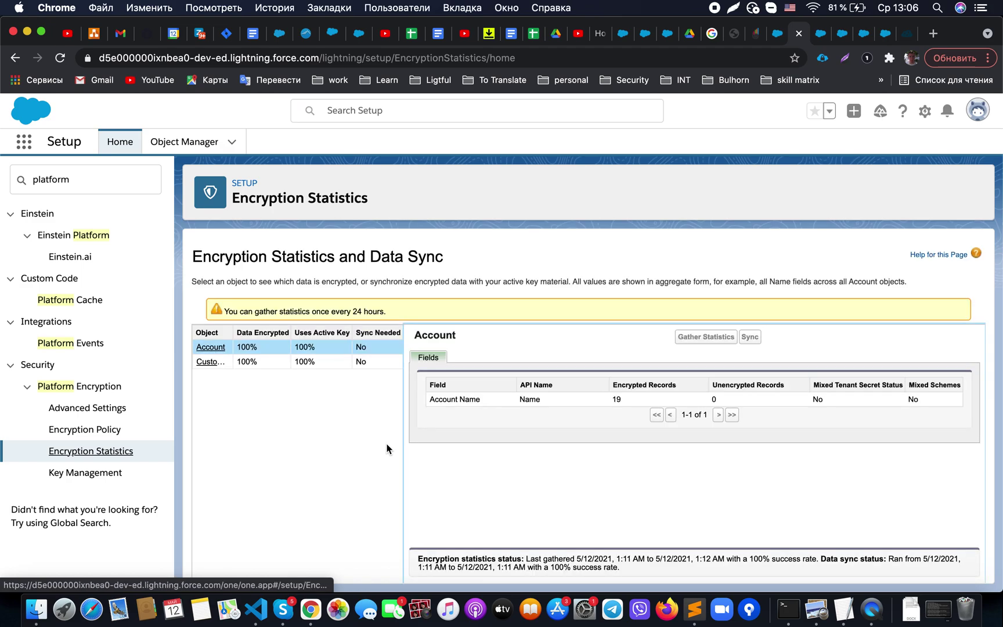
Examine the encryption statistics of Custom Object, going through the probabilistic, External and Unique, and Insensitive deterministic encryption fields.
left_click(329, 361)
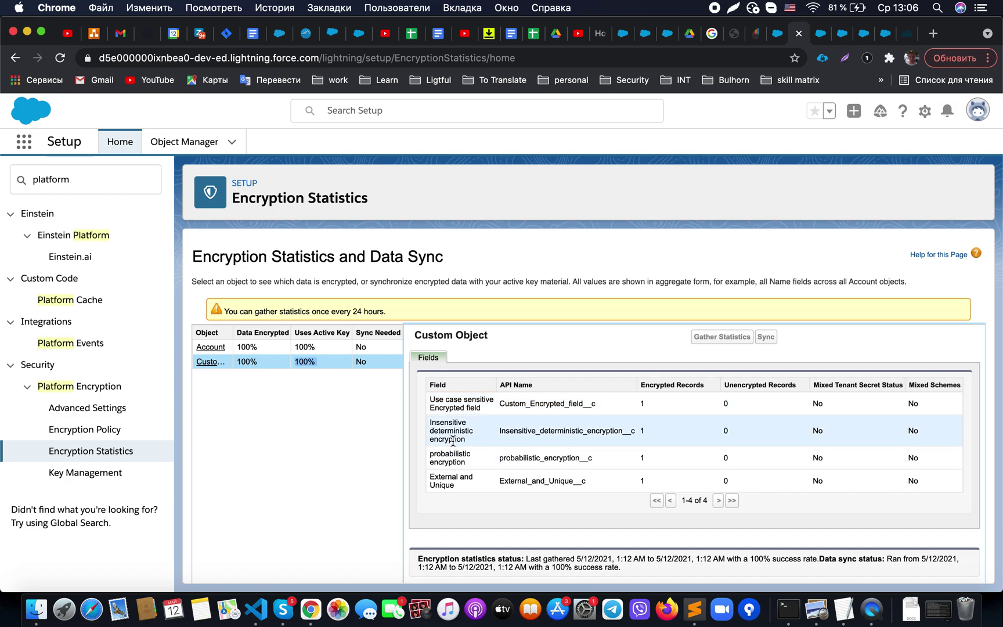
double_click(527, 458)
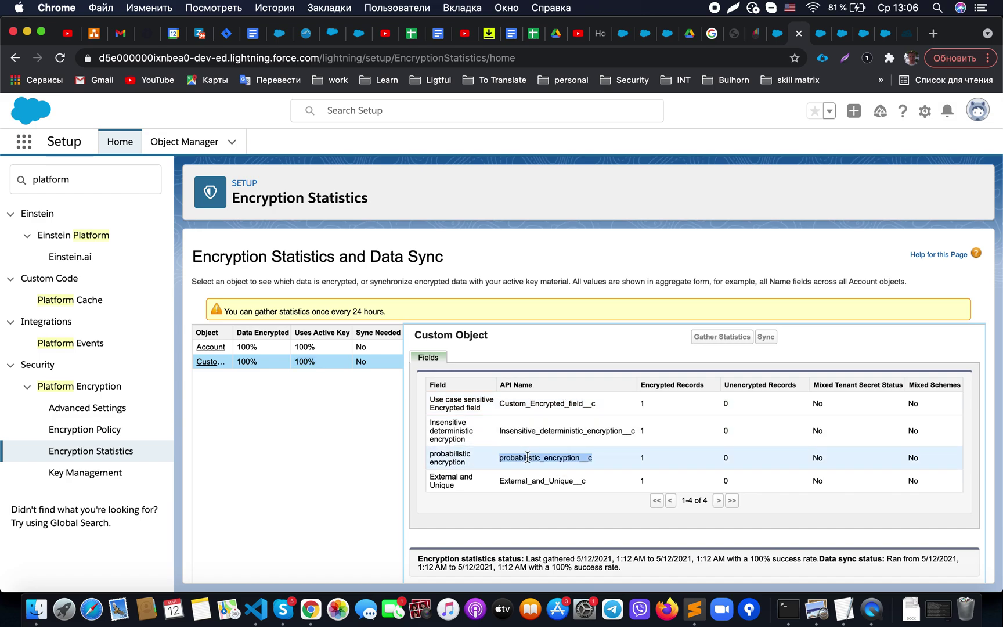
double_click(462, 454)
double_click(459, 462)
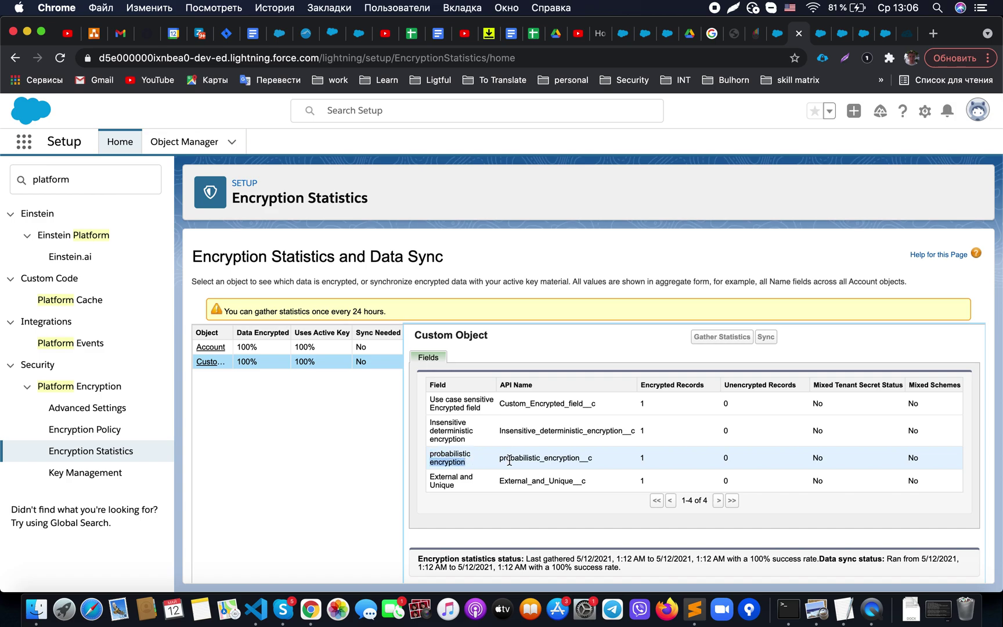
left_click(454, 476)
double_click(519, 481)
left_click(561, 481)
double_click(449, 476)
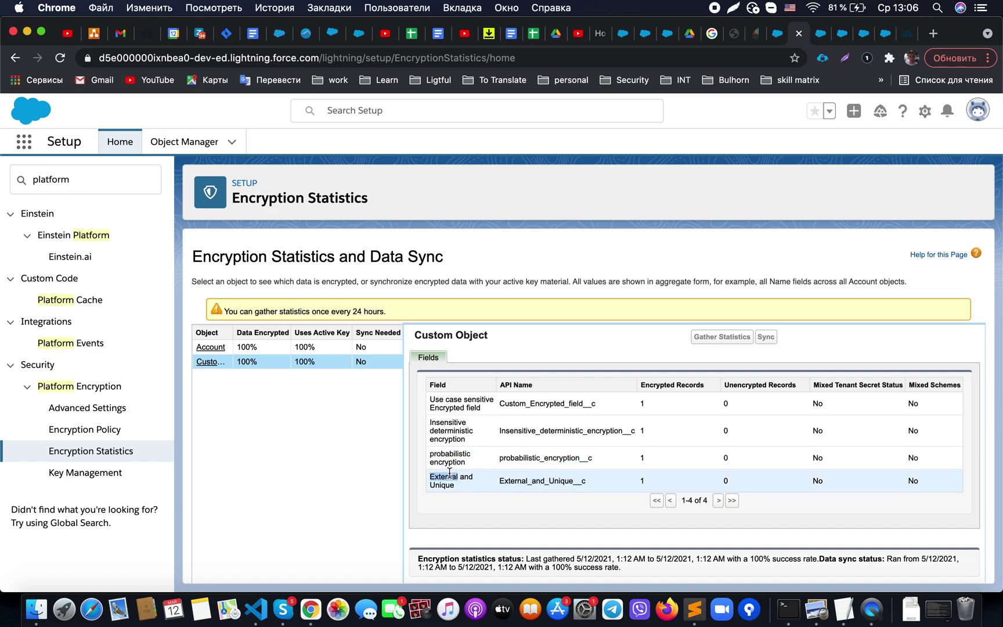
left_click(470, 477)
double_click(448, 485)
double_click(504, 481)
left_click(549, 497)
left_click_drag(429, 423, 468, 442)
left_click(468, 442)
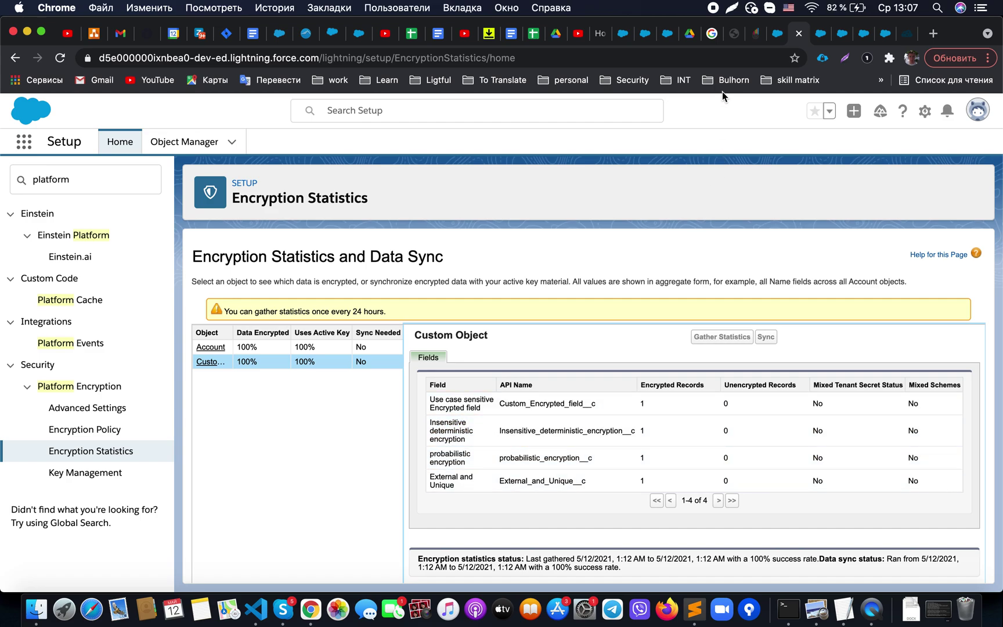
View the field values on the Some custom object record and in the Developer Console query on Custom_Encrypted_field__c.
left_click(820, 33)
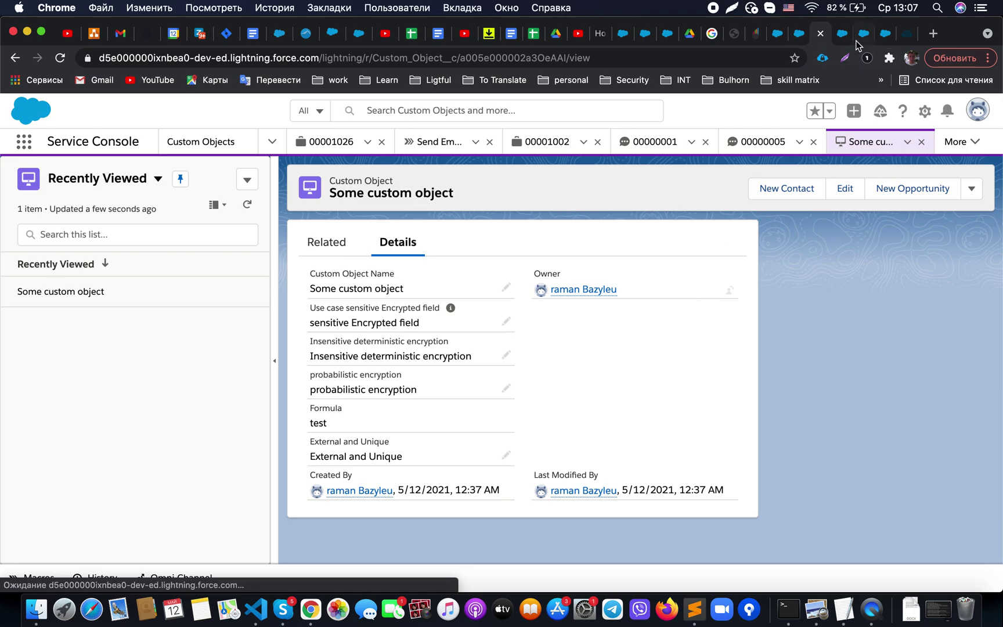
left_click(843, 34)
left_click(865, 35)
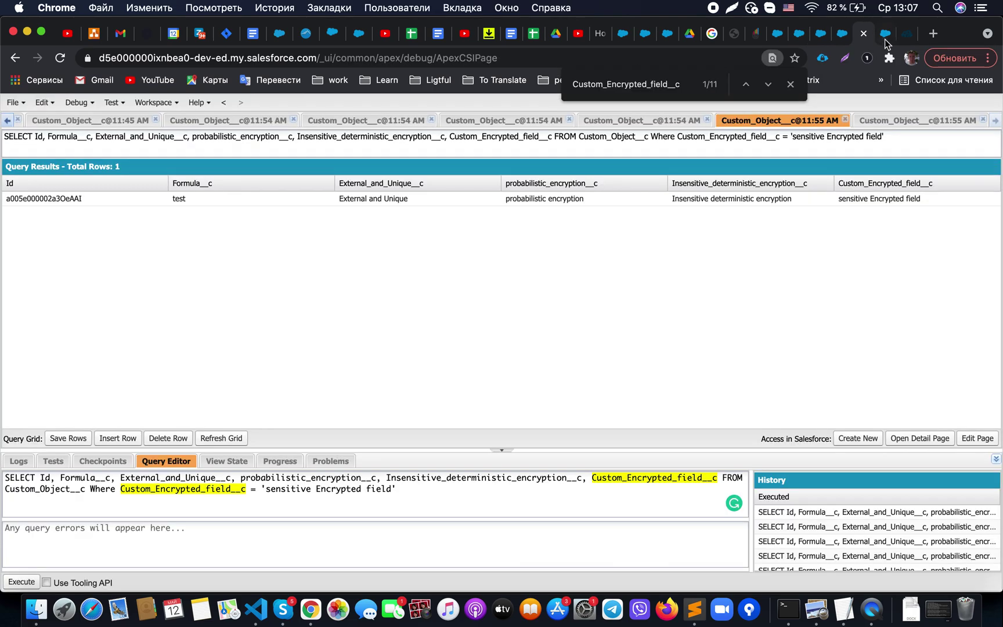
Read the Salesforce Help article on the View Encrypted Data permission with Shield Platform Encryption since Spring '17.
left_click(885, 36)
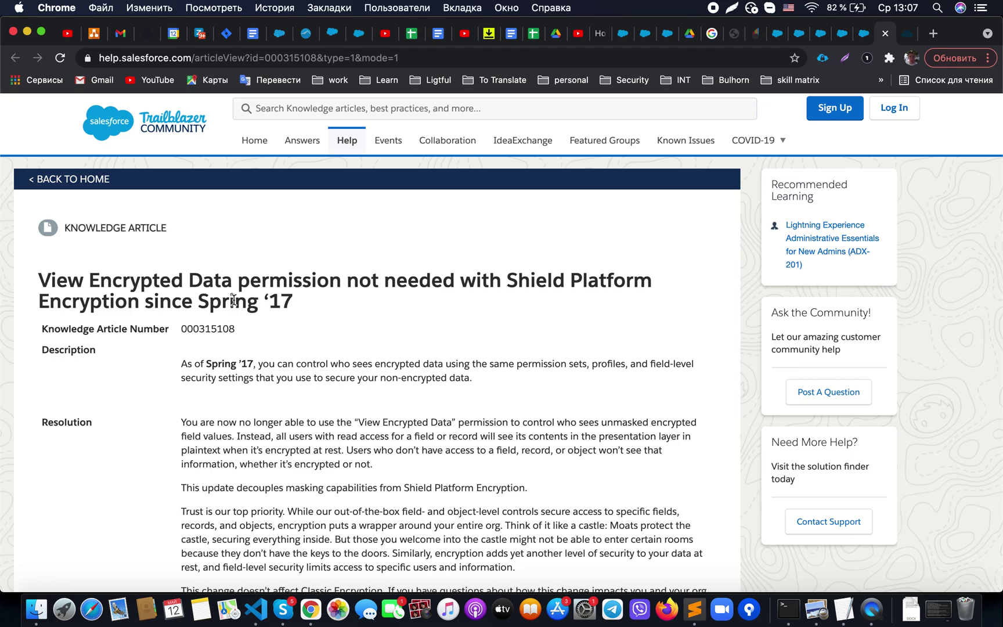
scroll(247, 374, "down", 2)
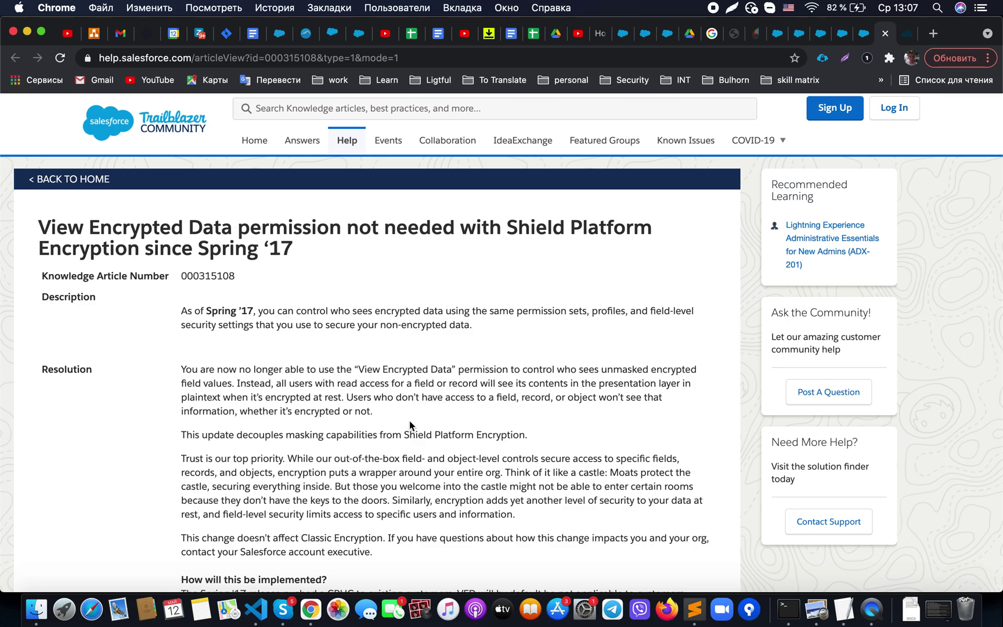
scroll(436, 418, "down", 3)
scroll(436, 420, "down", 1)
scroll(436, 421, "up", 3)
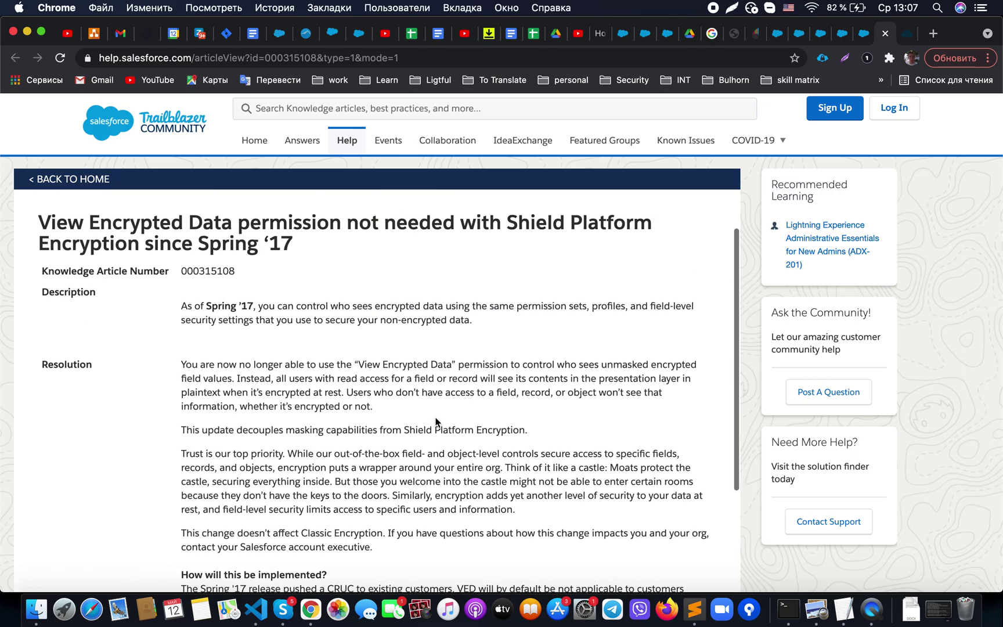
Read the Stack Exchange question on still seeing encrypted data, highlighting "View Encrypted Data", and continue to its accepted answer.
left_click(907, 34)
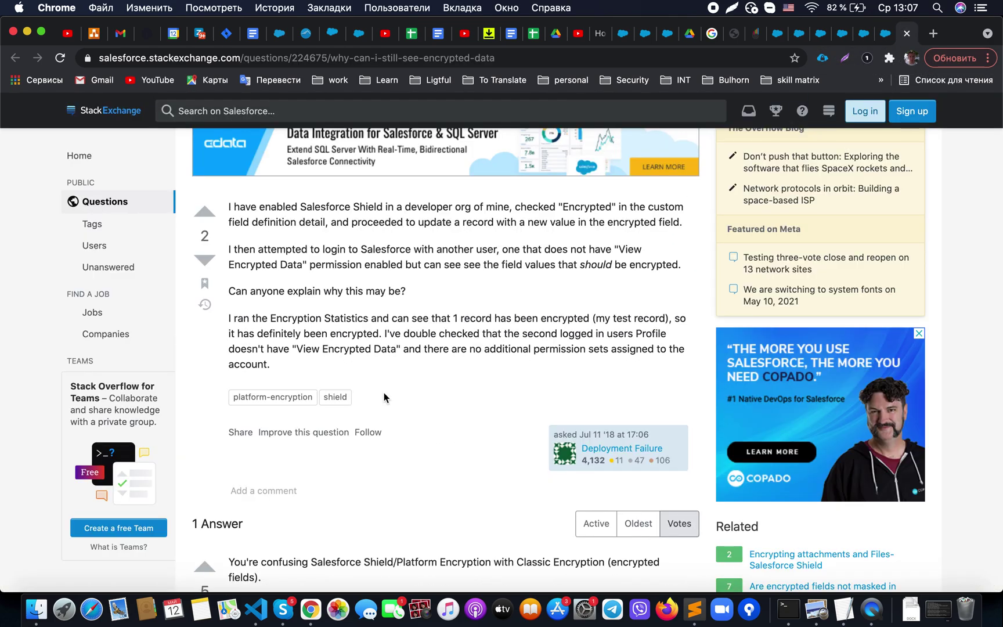
scroll(384, 397, "down", 5)
scroll(384, 397, "up", 6)
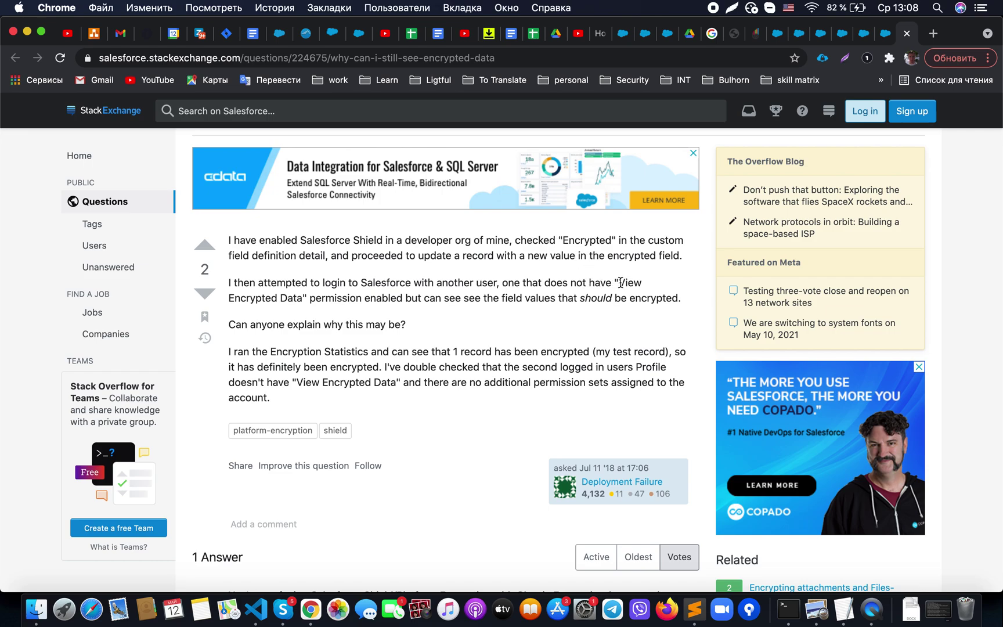
left_click_drag(619, 283, 294, 300)
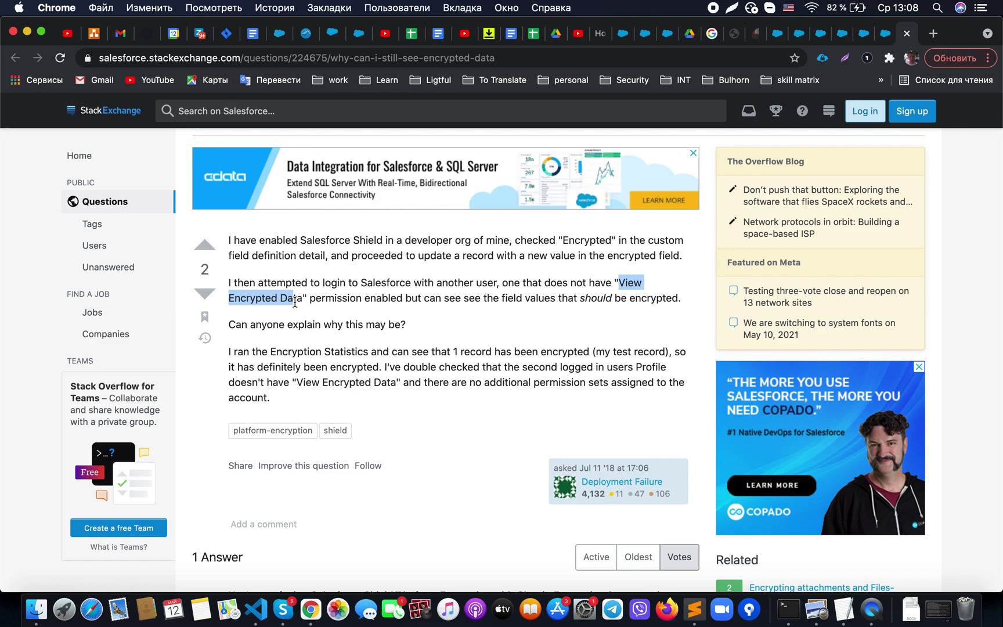
left_click(404, 367)
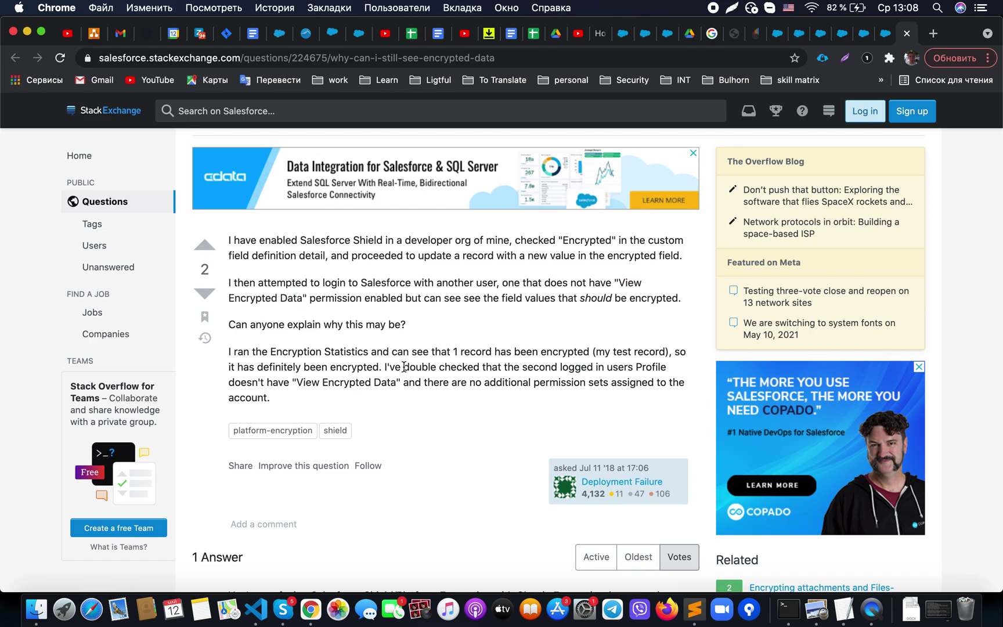
scroll(404, 367, "down", 5)
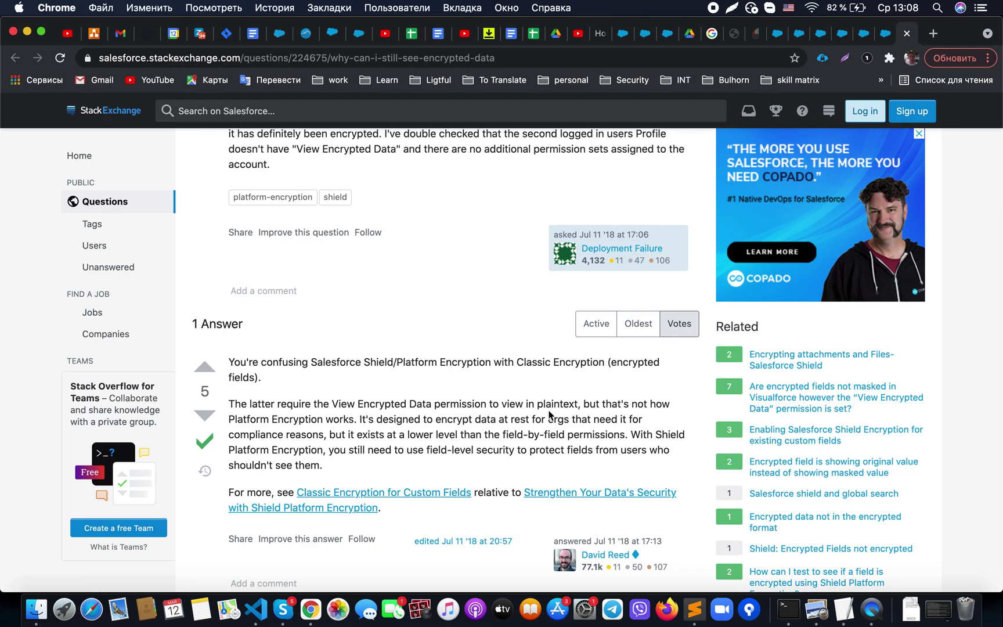
Return to the Developer Console, switch to Sublime Text, and copy the first query, which filters on Insensitive_deterministic_encryption__c.
left_click(883, 36)
left_click(883, 36)
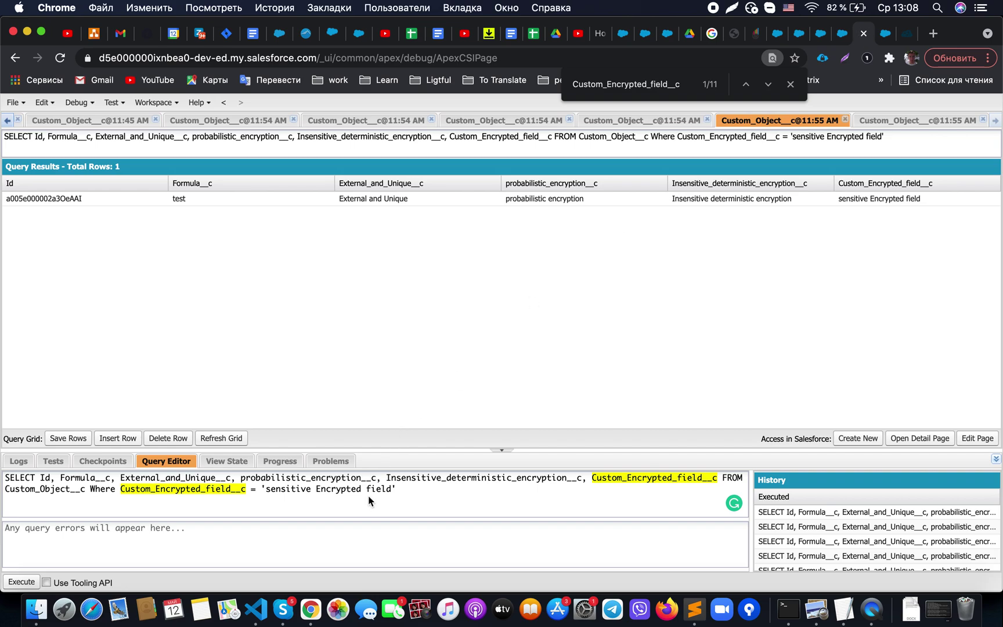
triple_click(305, 487)
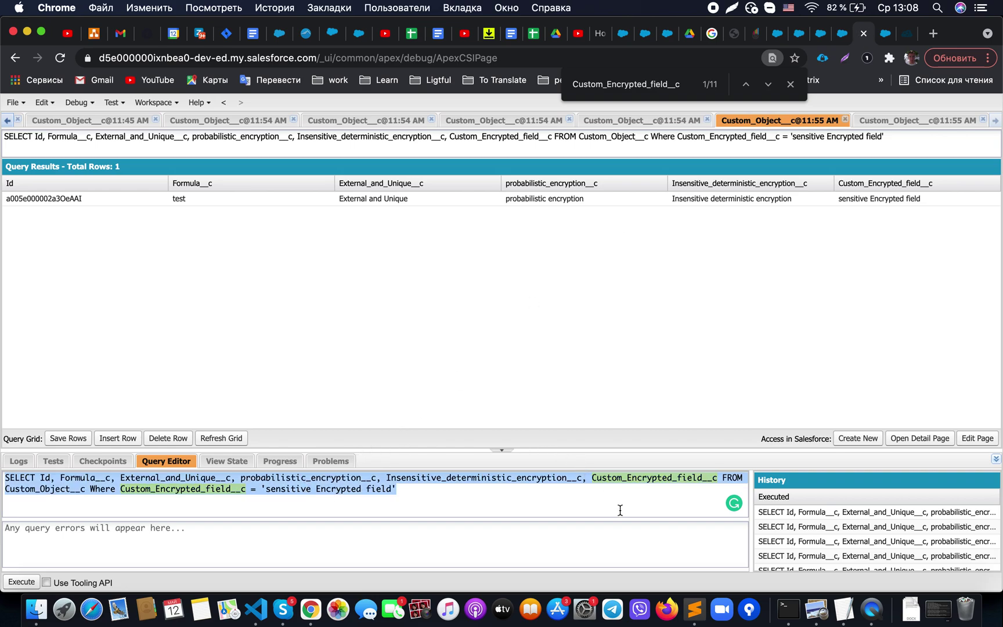
left_click(695, 610)
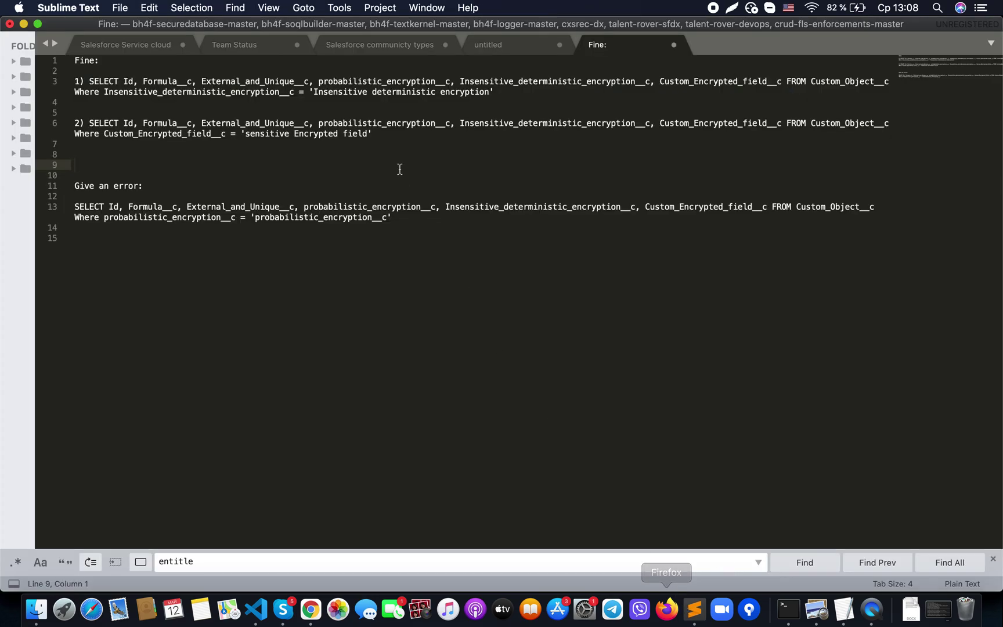
left_click(212, 119)
left_click(502, 94)
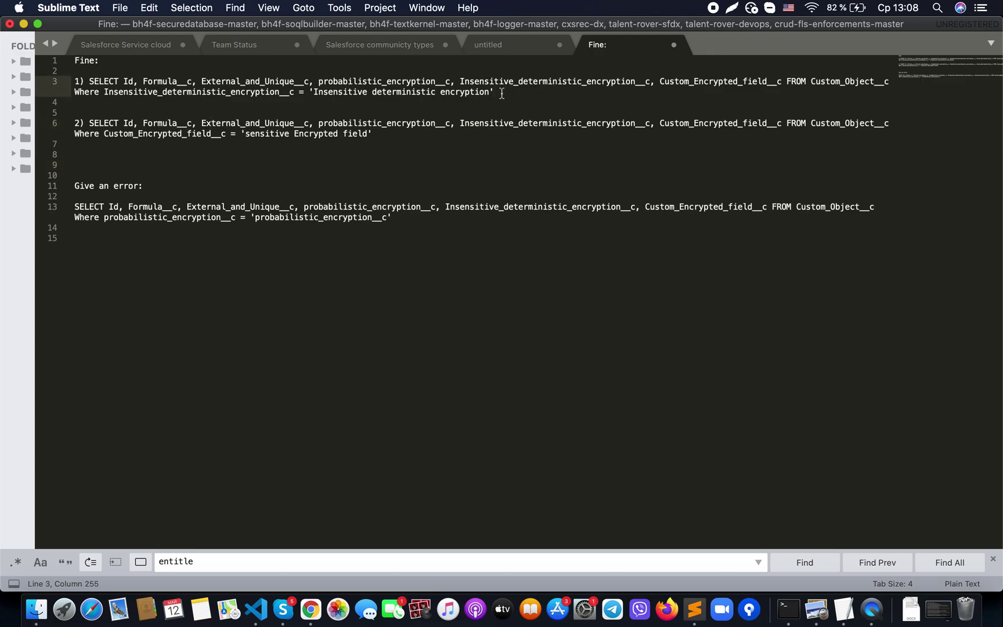
left_click(90, 82, "shift")
key("super+c")
In Chrome's Developer Console, replace the query with the copied one filtering for 'Insensitive deterministic encryption' and execute it.
left_click(311, 609)
left_click(336, 498)
key("super+a")
key("super+v")
left_click(21, 581)
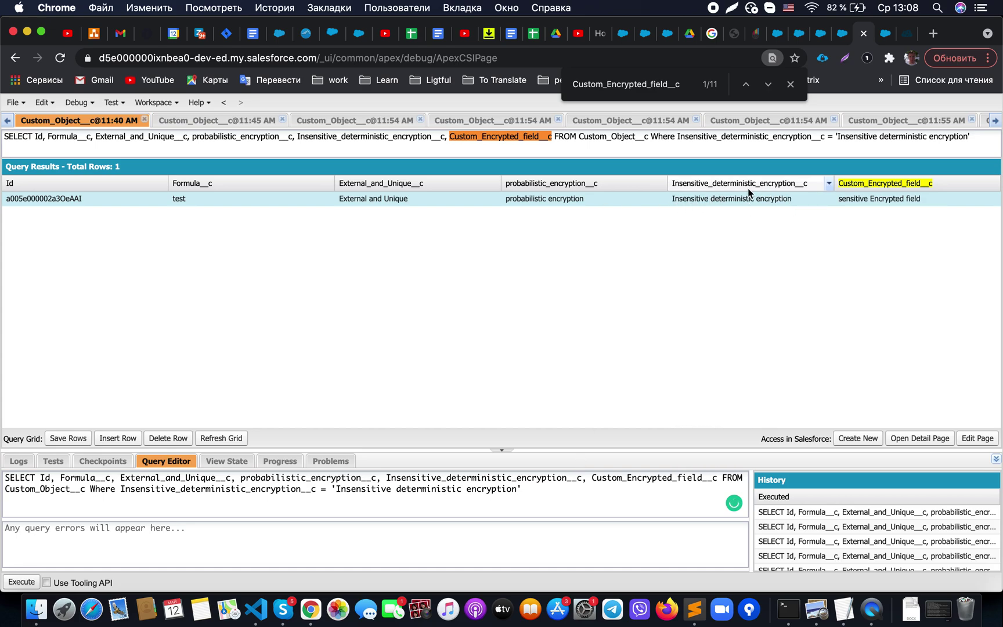
Change the filter value to lowercase 'insensitive deterministic encryption' and execute the query.
left_click(342, 491)
key("BackSpace")
type("i")
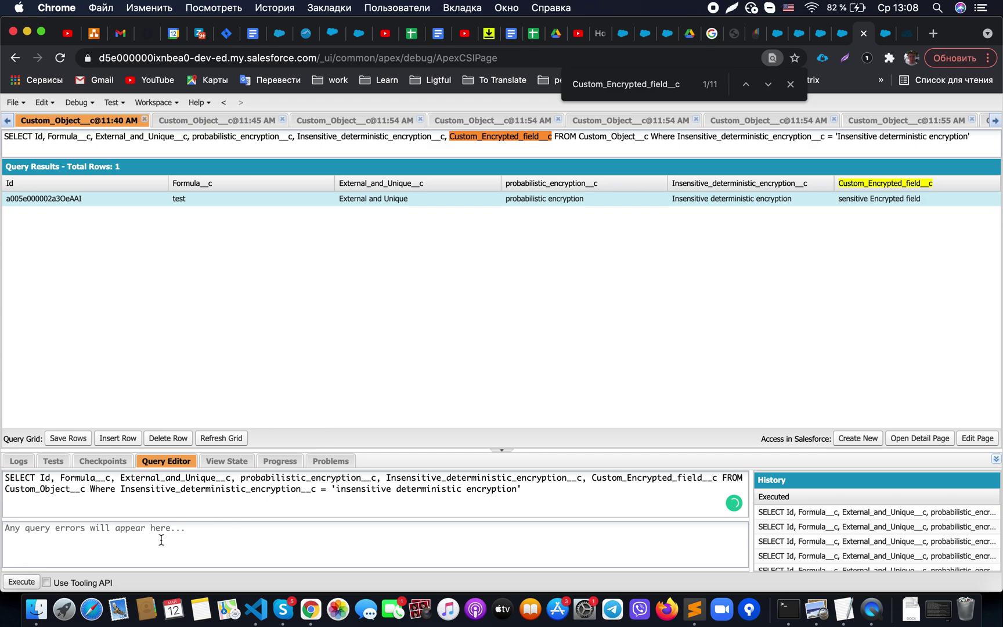
left_click(31, 582)
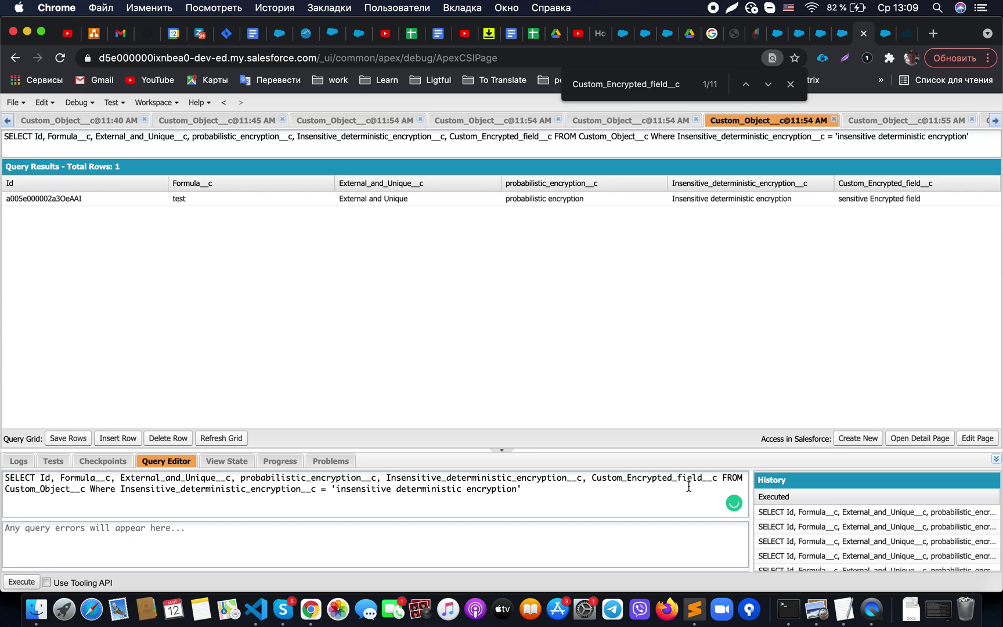
Copy the second query from Sublime Text, filtering Custom_Encrypted_field__c by 'sensitive Encrypted field', and execute it in place of the Developer Console query.
left_click(694, 609)
left_click(376, 134)
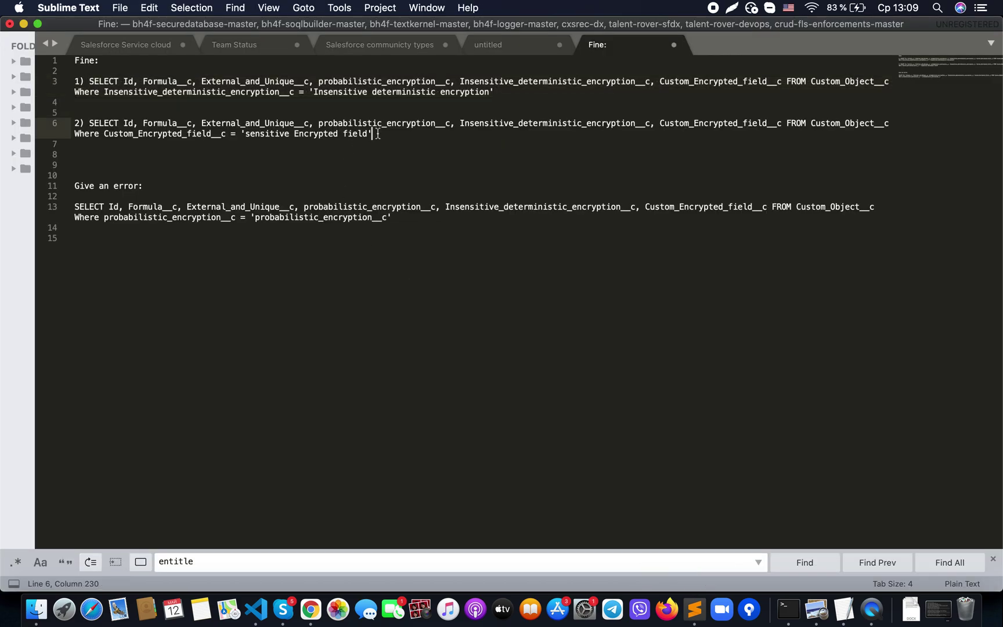
left_click(92, 126, "shift")
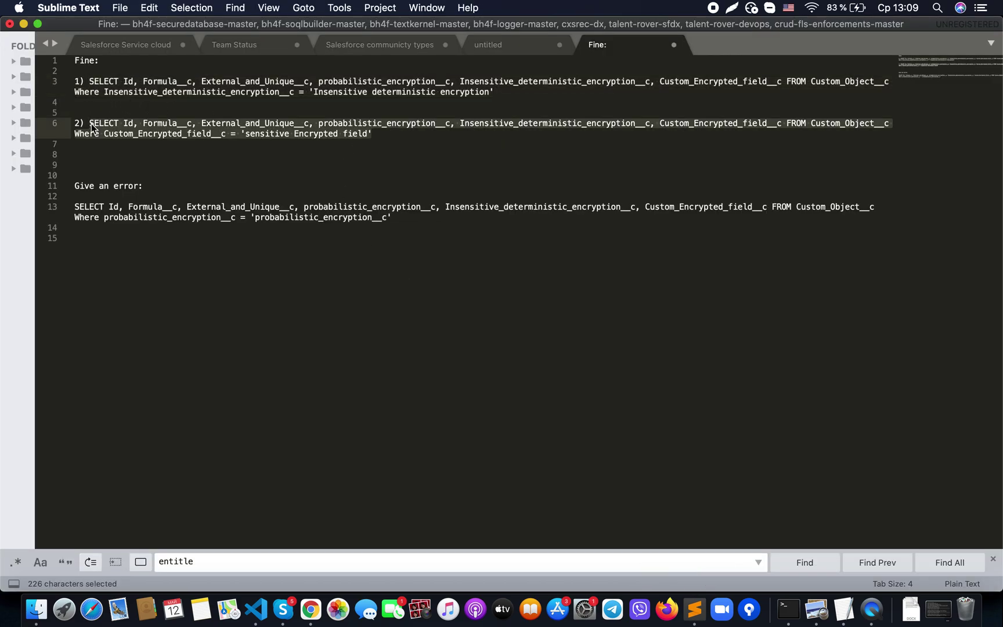
key("super+c")
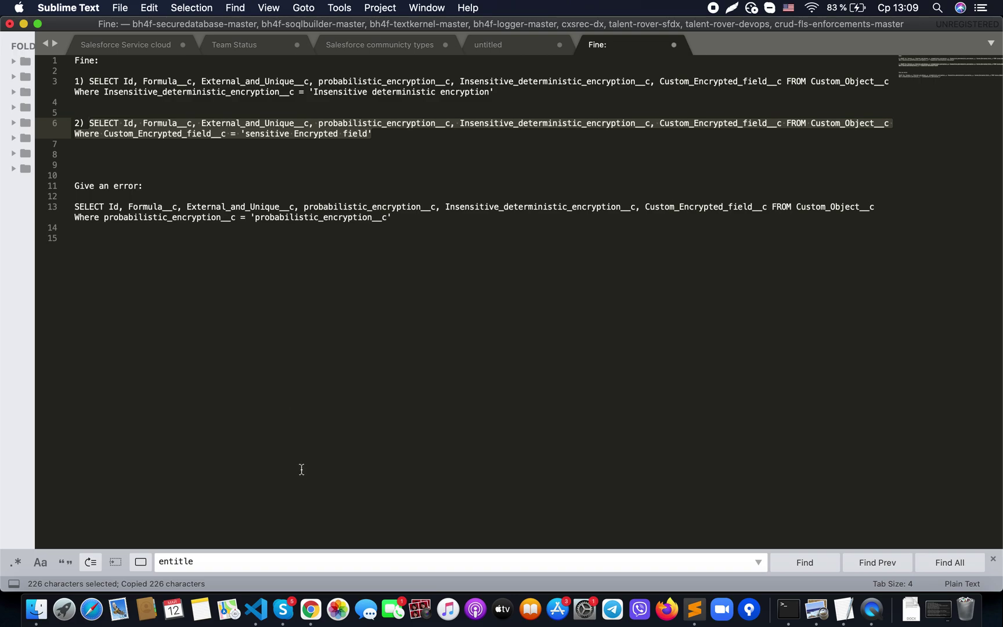
left_click(311, 610)
left_click(356, 499)
key("super+a")
key("super+v")
left_click(21, 582)
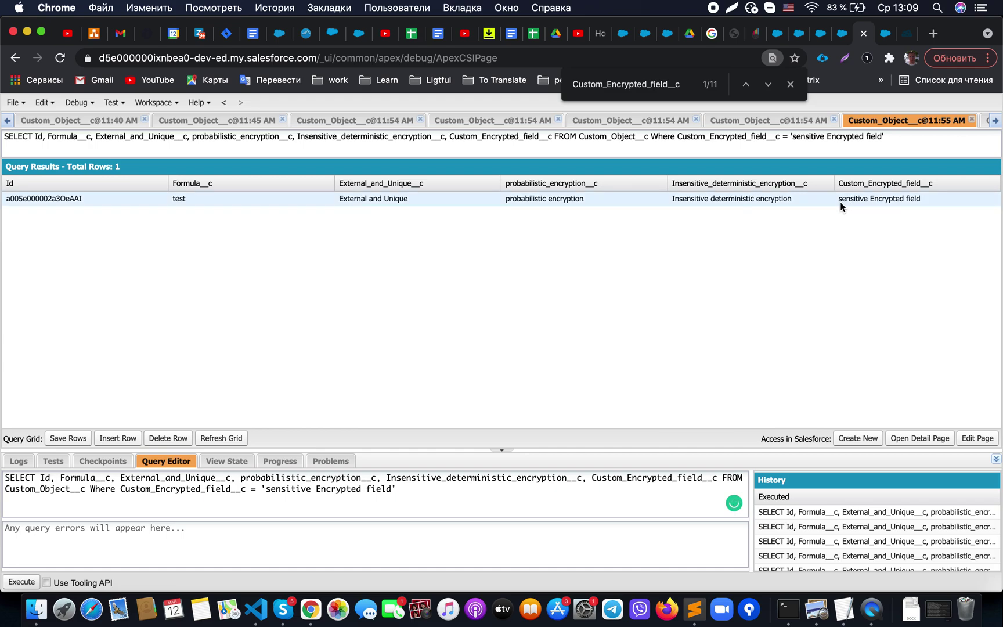
Capitalize the Custom_Encrypted_field__c filter value as 'Sensitive Encrypted field' and execute the query.
left_click(271, 488)
key("BackSpace")
type("S")
key("super+Right")
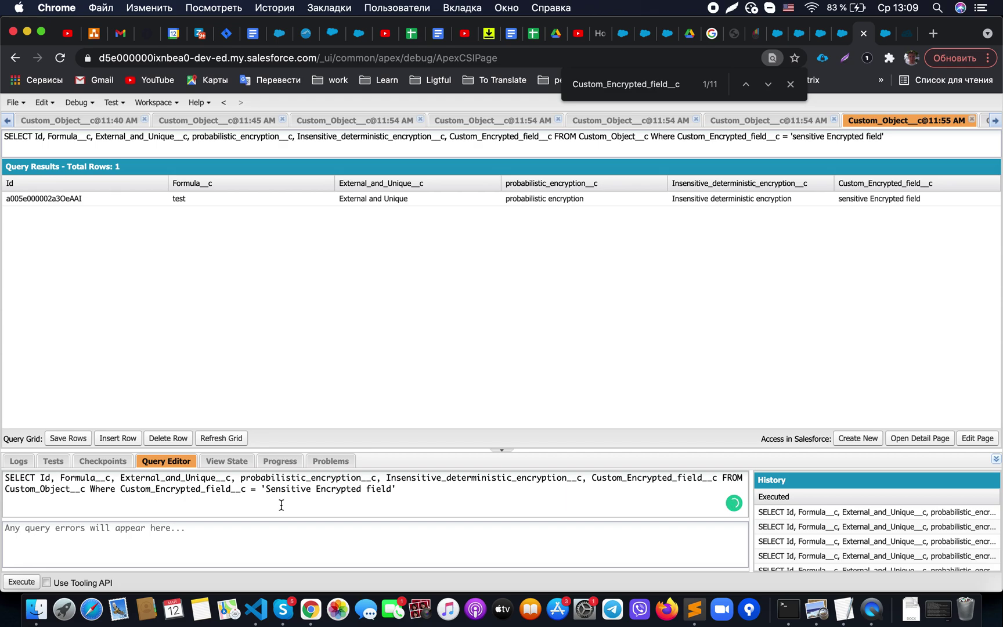
left_click(23, 582)
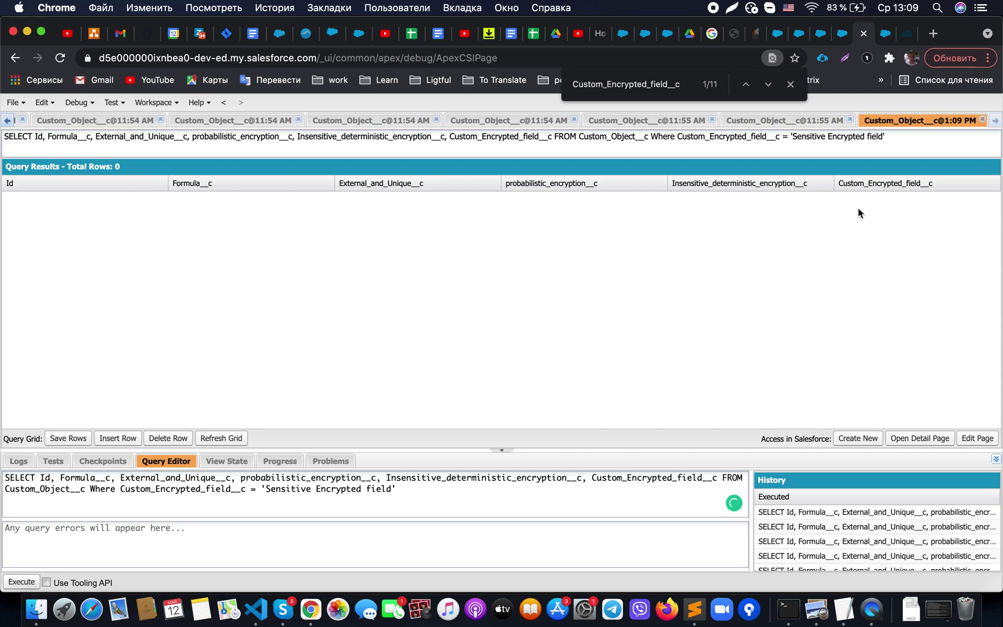
Copy the "Give an error" query from Sublime Text, filtering on probabilistic_encryption__c, and execute it in place of the Developer Console query.
left_click(695, 608)
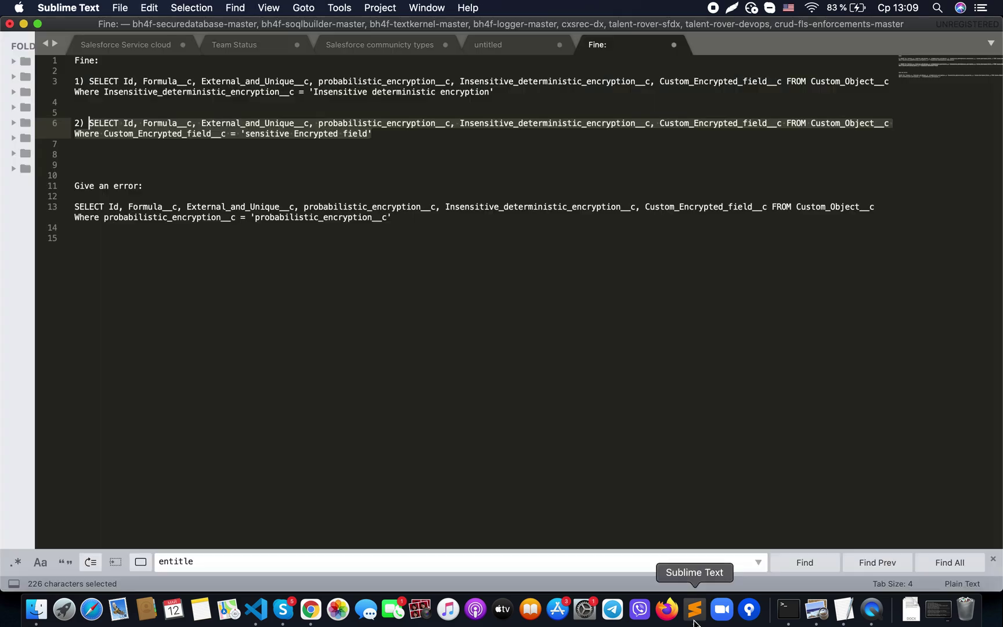
left_click(380, 232)
left_click_drag(395, 217, 74, 206)
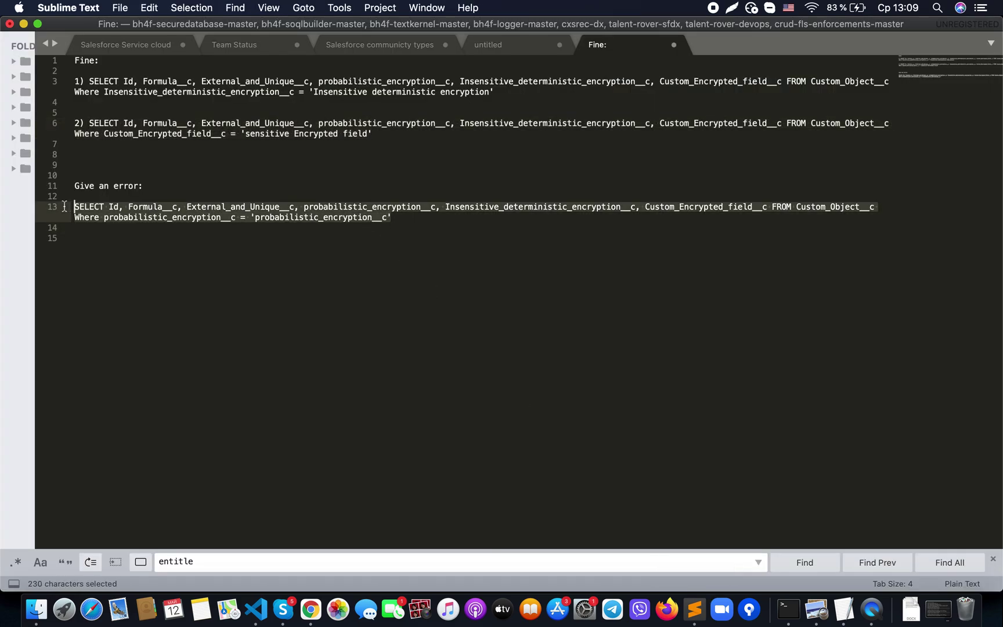
left_click(311, 606)
key("super+a")
key("super+v")
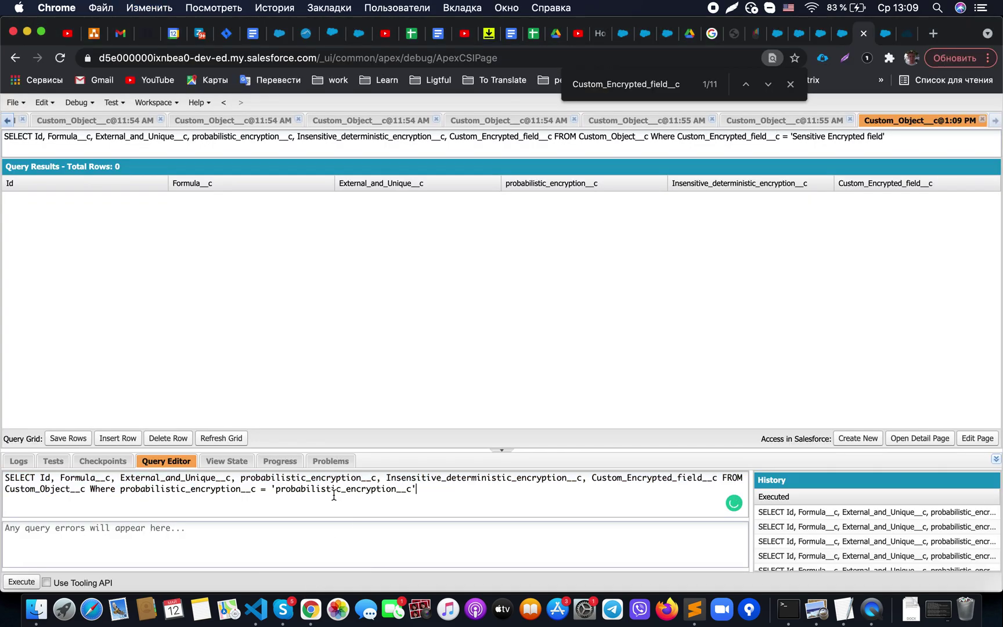
left_click(33, 582)
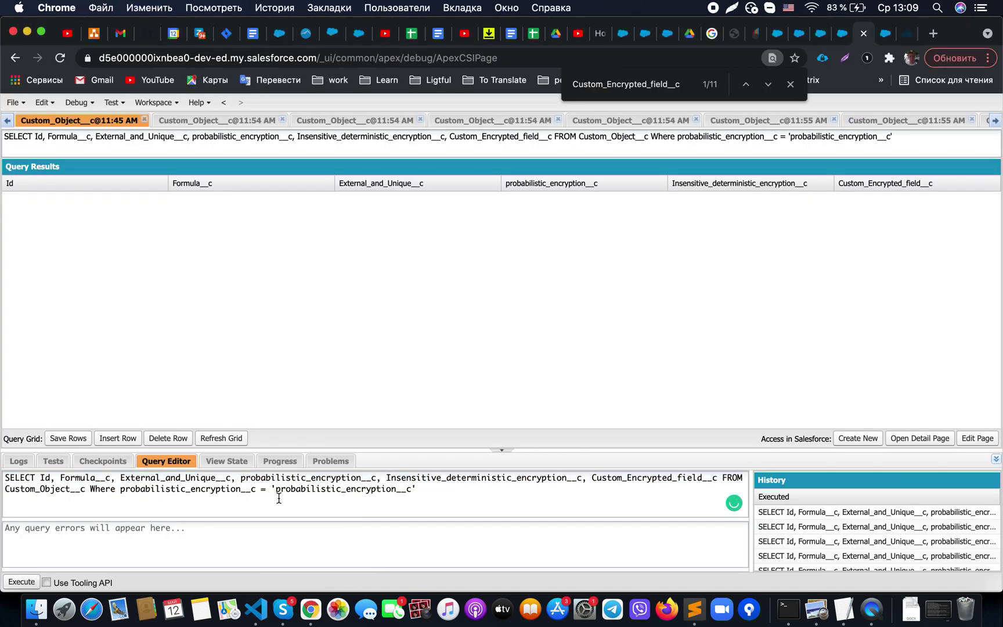
Reload the Developer Console, execute the probabilistic_encryption__c query again, and dismiss the resulting dialog.
left_click(693, 618)
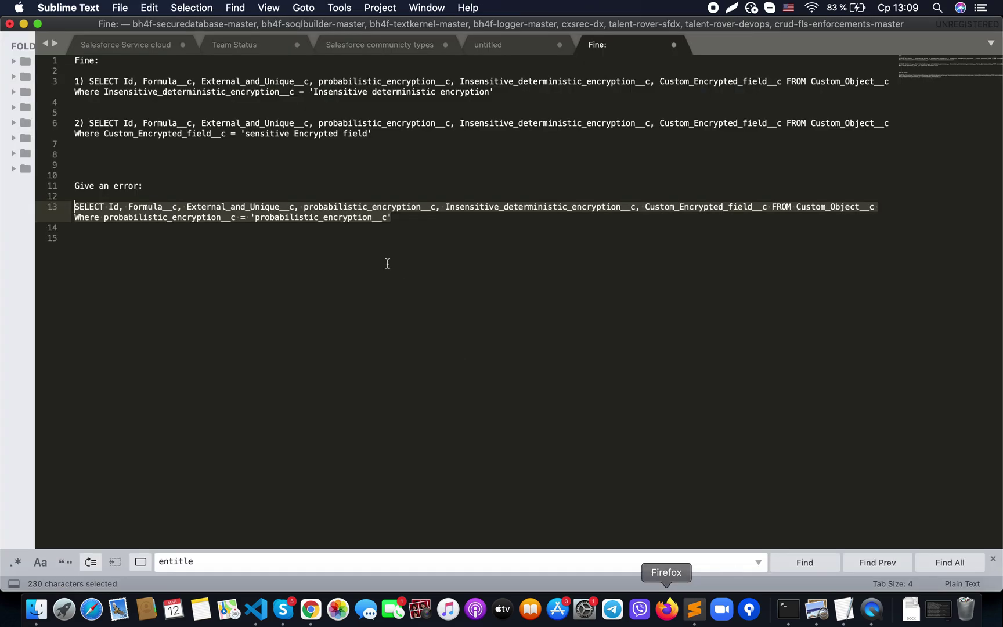
left_click(311, 608)
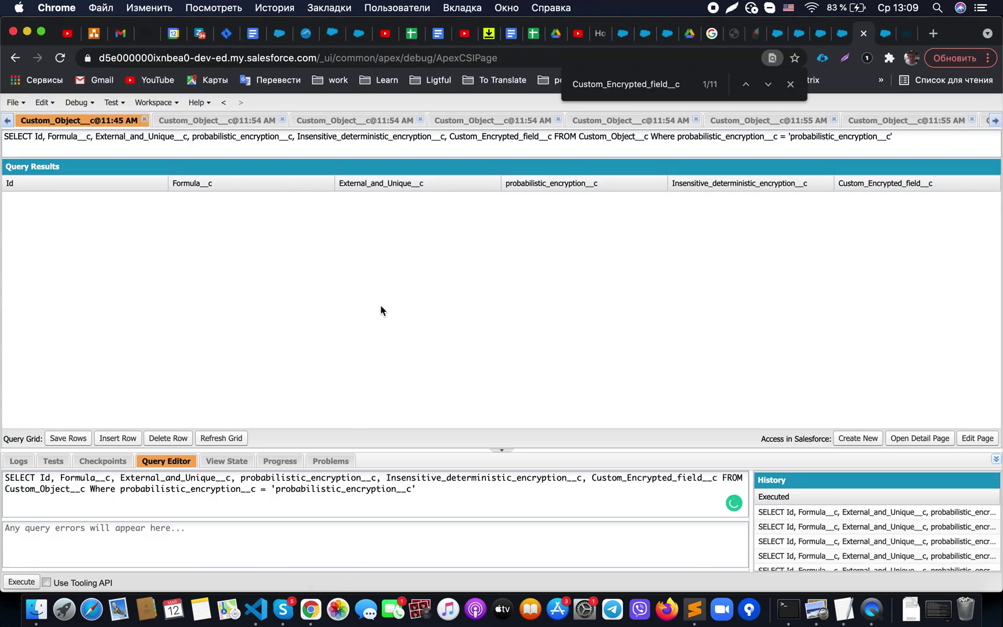
triple_click(281, 509)
key("super+r")
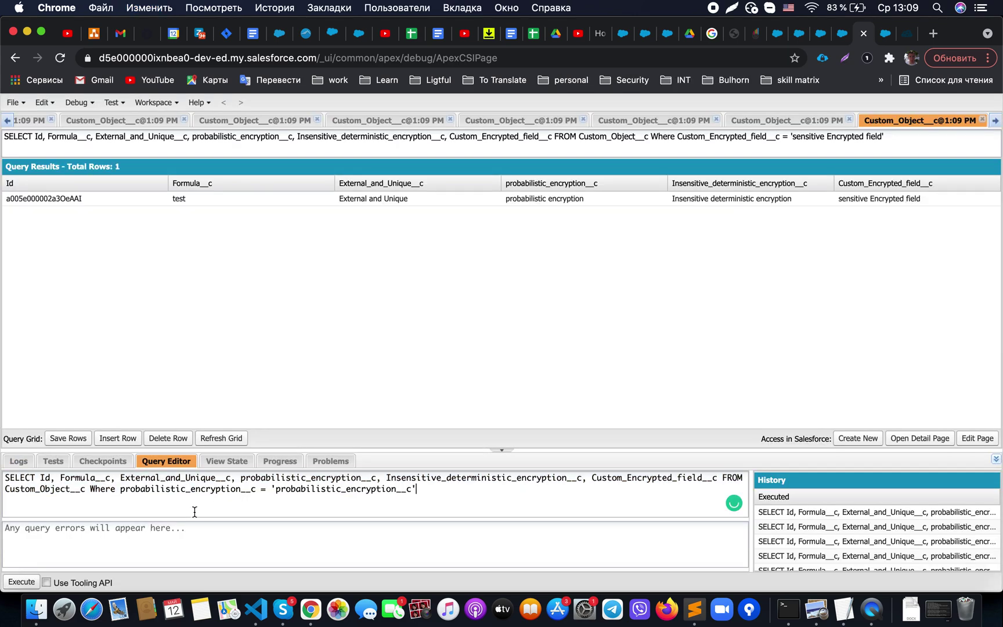
left_click(22, 582)
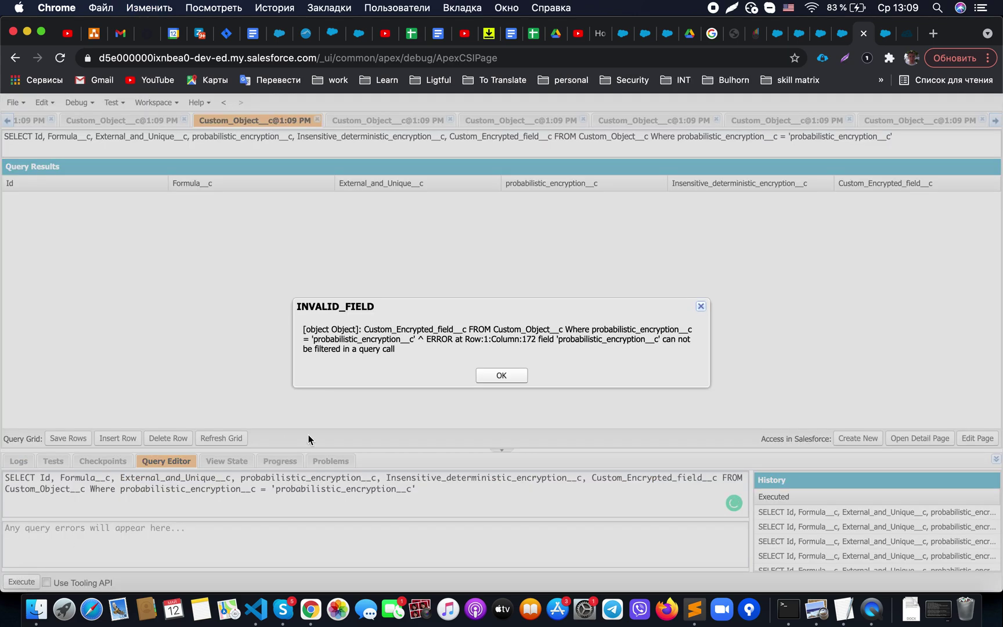
left_click(501, 376)
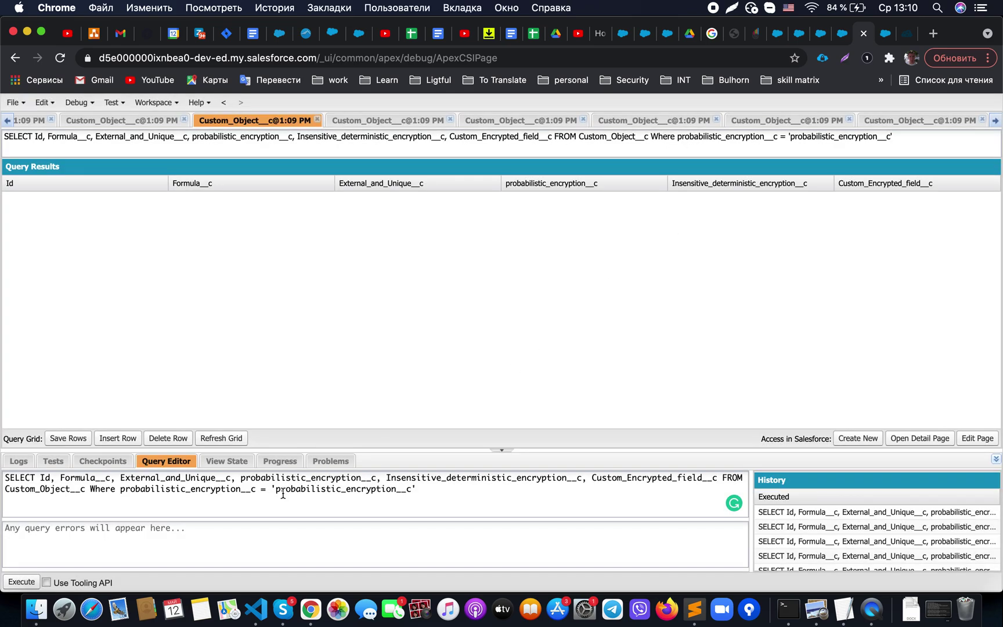